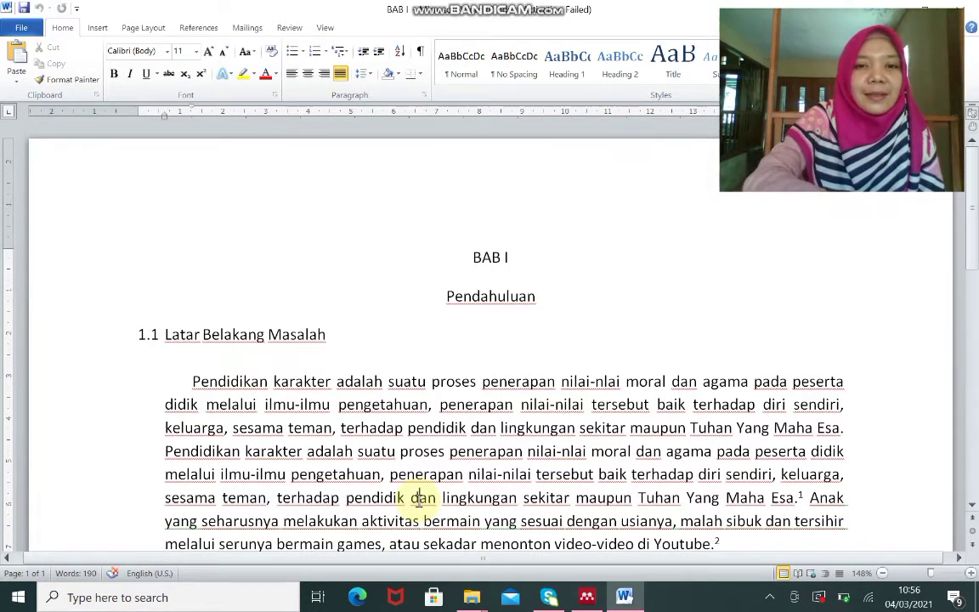
Step: Examine the BAB I chapter text from the opening heading down to the existing footnotes and back to the last paragraph
{"action": "mouse_move", "coordinate": [470, 594]}
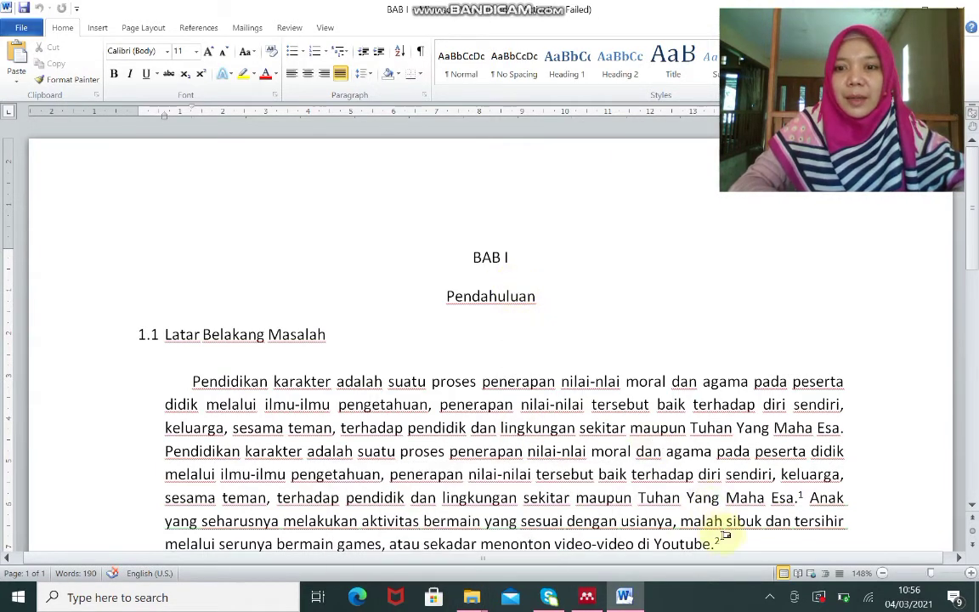
{"action": "scroll", "coordinate": [722, 535], "scroll_direction": "down", "scroll_amount": 1}
{"action": "scroll", "coordinate": [714, 538], "scroll_direction": "down", "scroll_amount": 8}
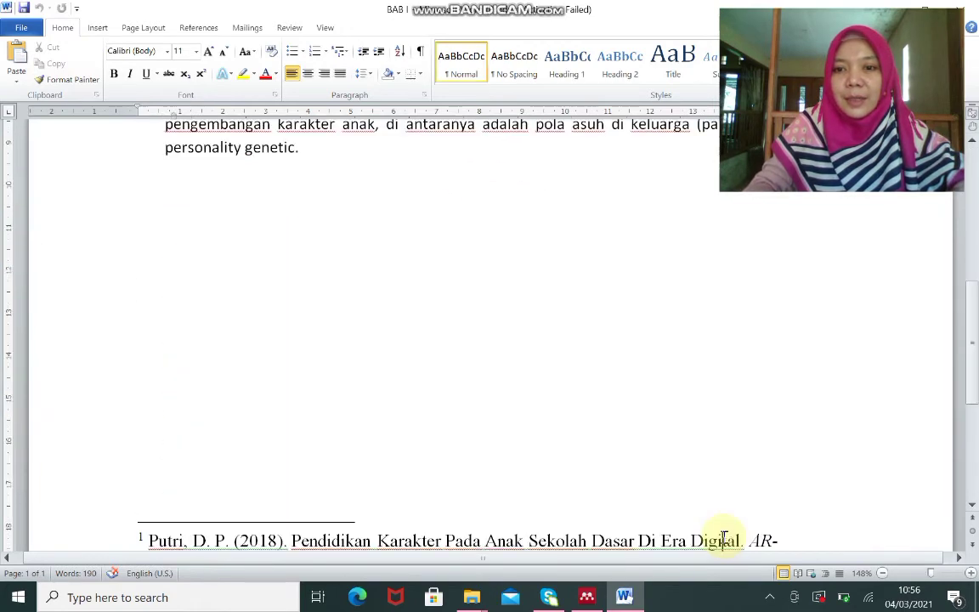
{"action": "left_click", "coordinate": [721, 536]}
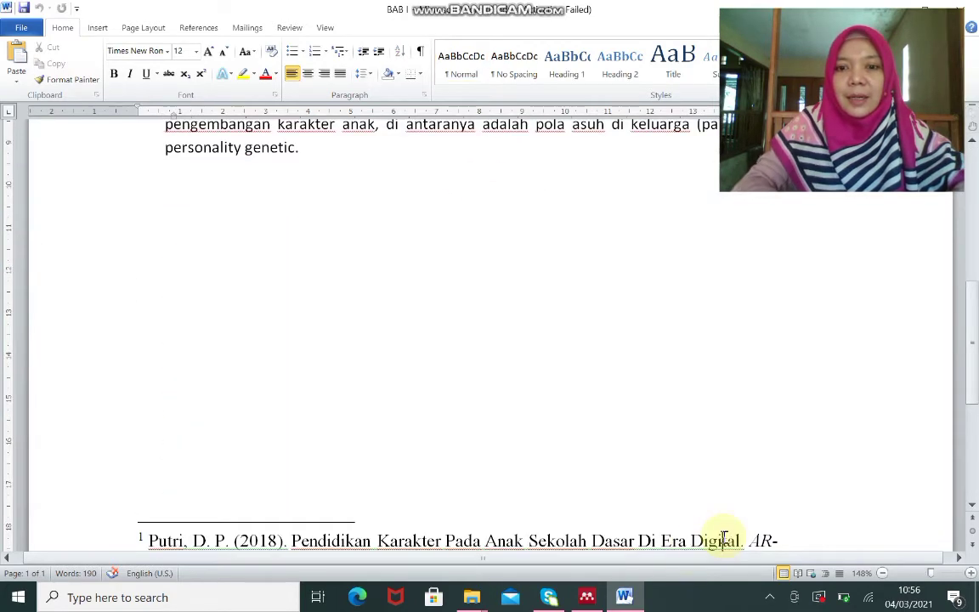
{"action": "left_click", "coordinate": [625, 598]}
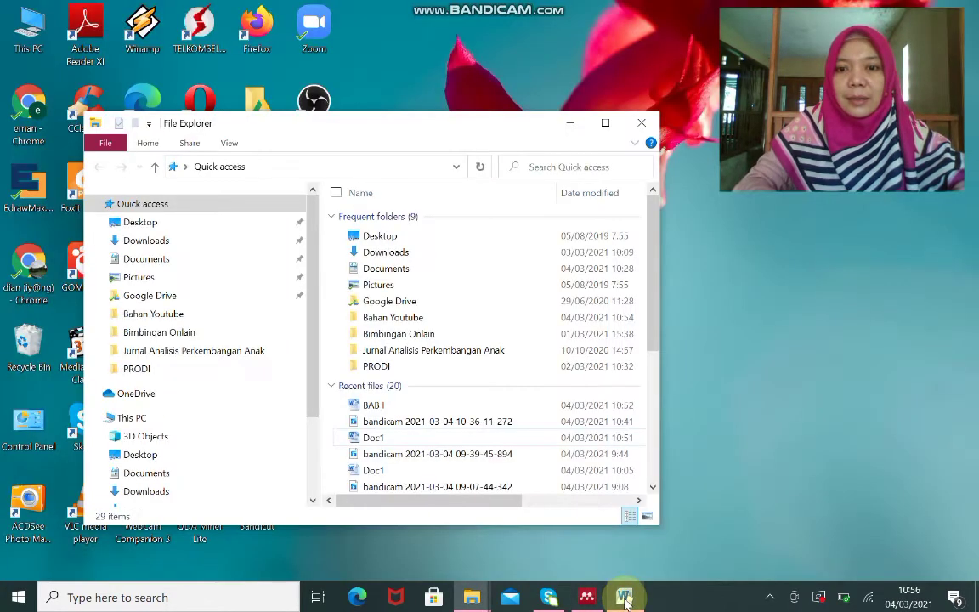
{"action": "left_click", "coordinate": [545, 406]}
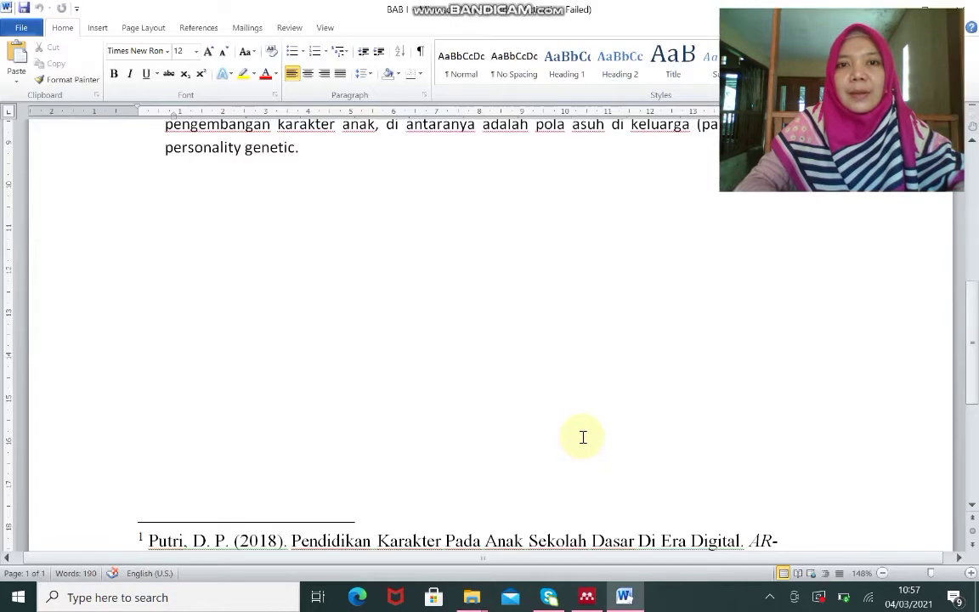
{"action": "scroll", "coordinate": [583, 437], "scroll_direction": "up", "scroll_amount": 3}
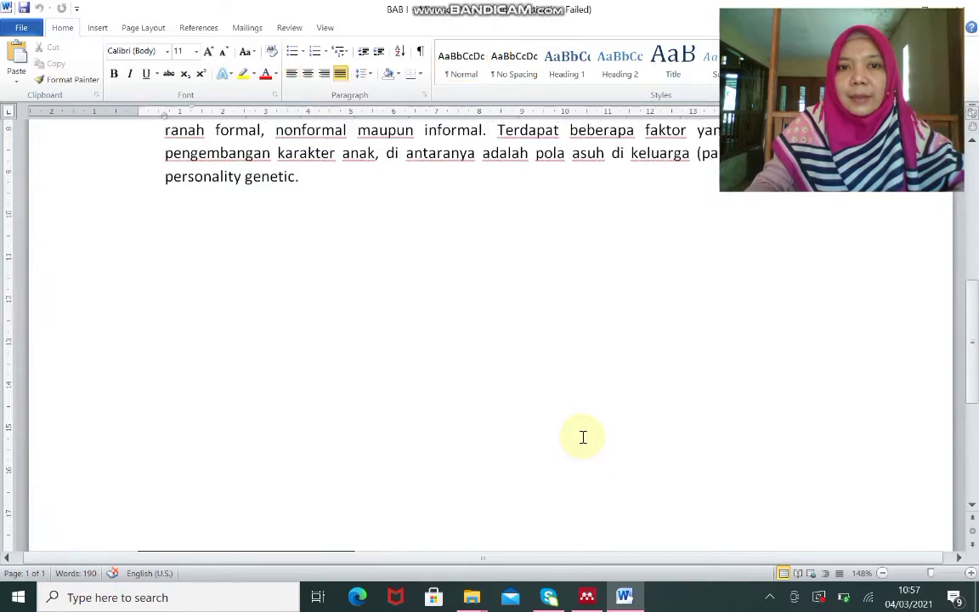
{"action": "key", "text": "Up"}
{"action": "key", "text": "Up"}
{"action": "key", "text": "Up"}
{"action": "key", "text": "Up"}
{"action": "key", "text": "Up"}
{"action": "key", "text": "Up"}
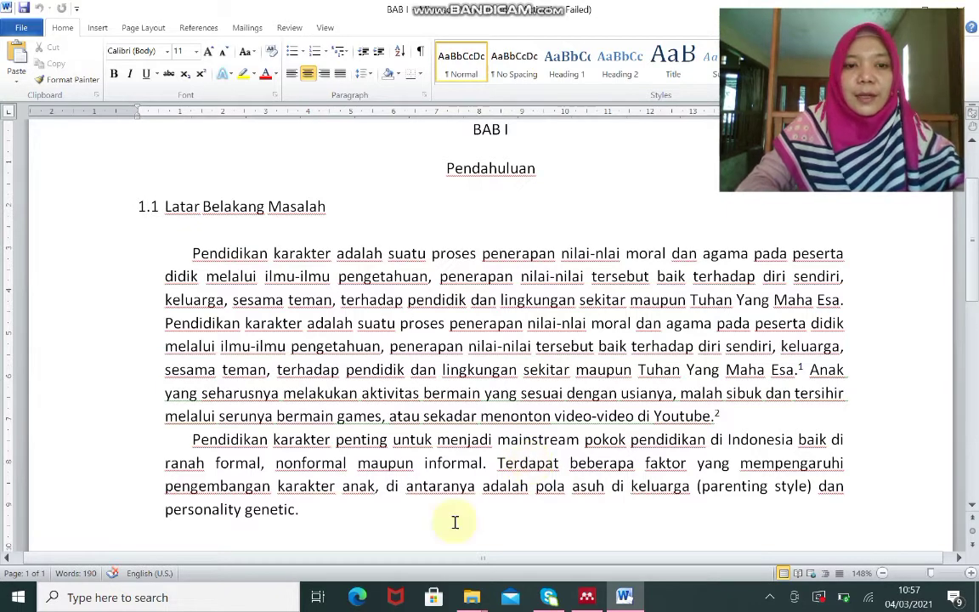
{"action": "left_click", "coordinate": [411, 521]}
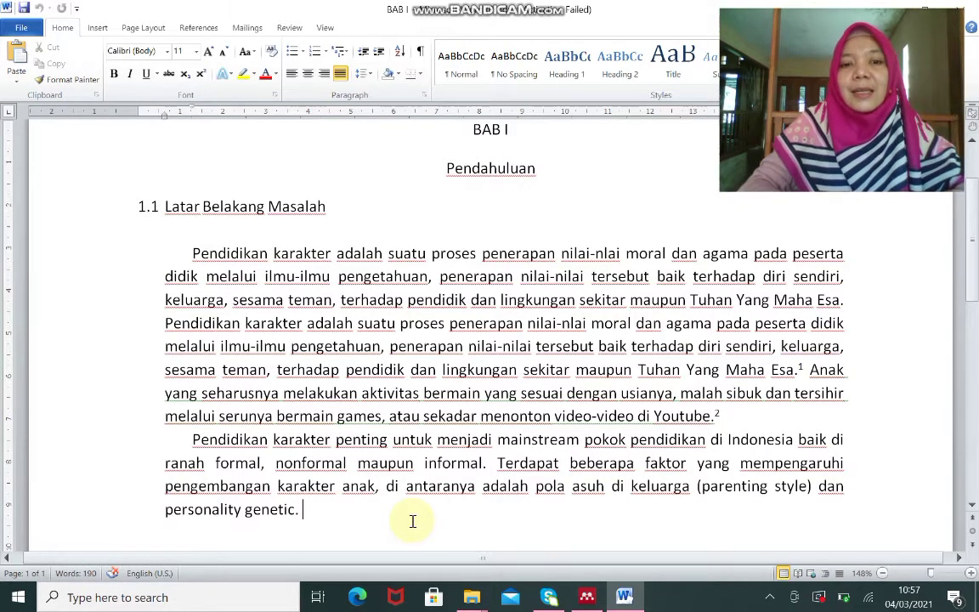
Step: Switch to Mendeley Desktop and open the 2020 paper "Pengaruh Parenting Style dan Personality Genetic" from the BAB I folder
{"action": "left_click", "coordinate": [586, 594]}
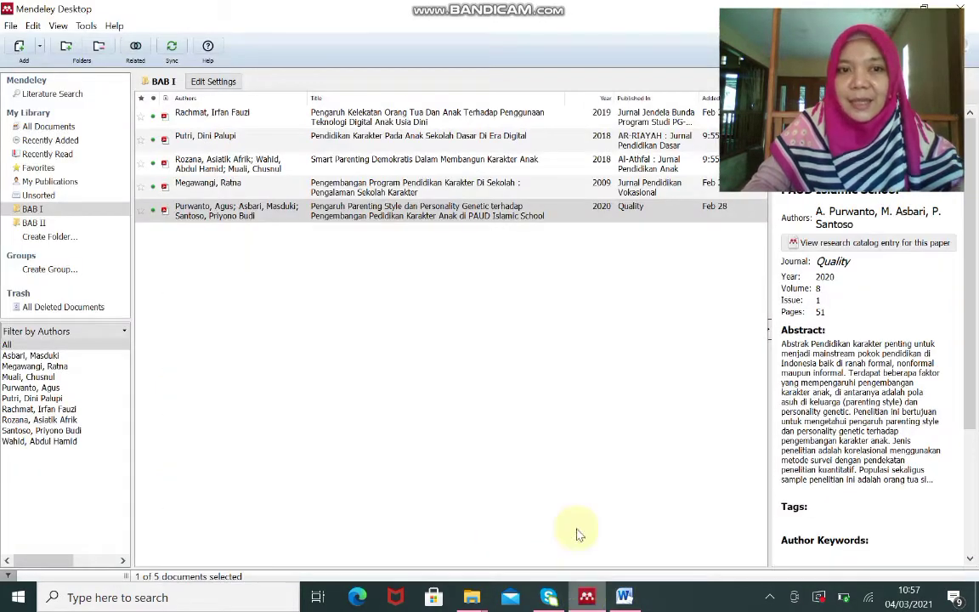
{"action": "left_click", "coordinate": [422, 218]}
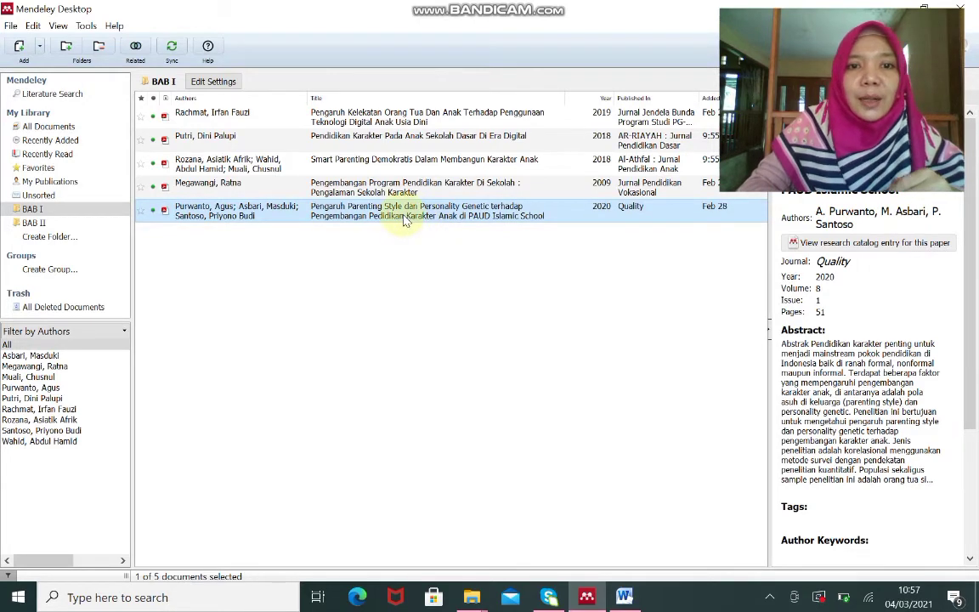
{"action": "double_click", "coordinate": [405, 218]}
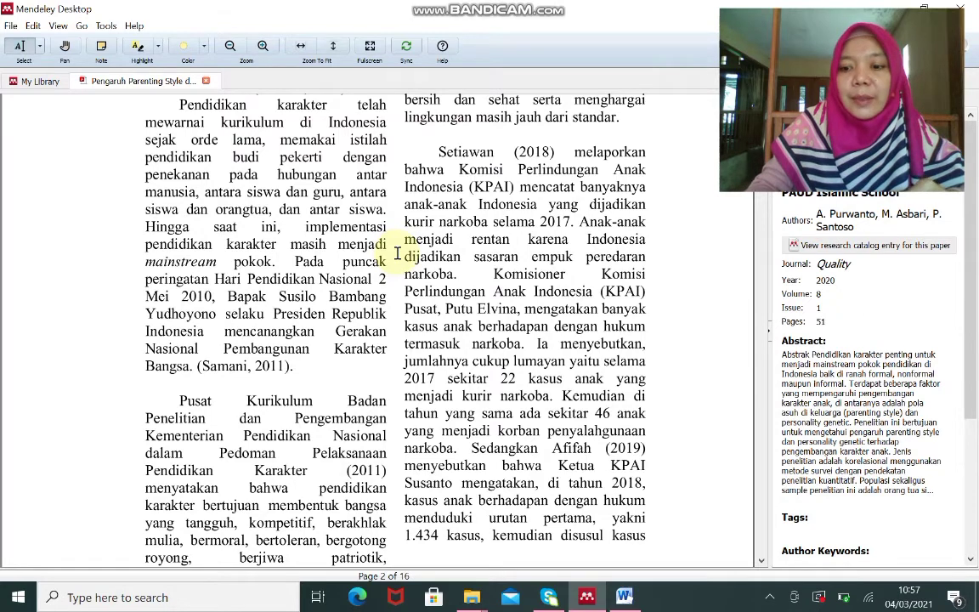
Step: Copy the opening of the Indonesian abstract, from "Pendidikan karakter penting" through "personality genetic."
{"action": "scroll", "coordinate": [397, 253], "scroll_direction": "up", "scroll_amount": 5}
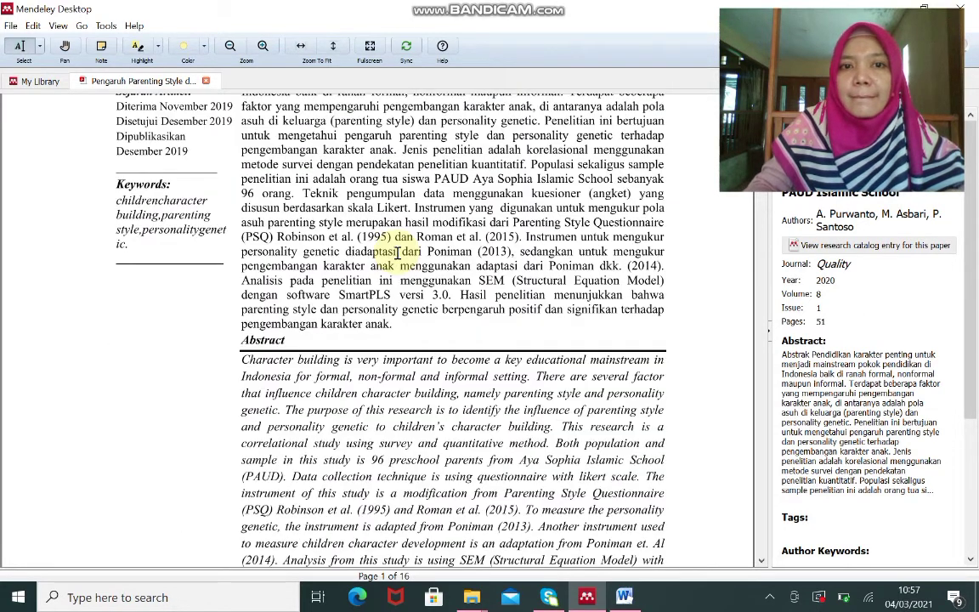
{"action": "scroll", "coordinate": [397, 253], "scroll_direction": "up", "scroll_amount": 2}
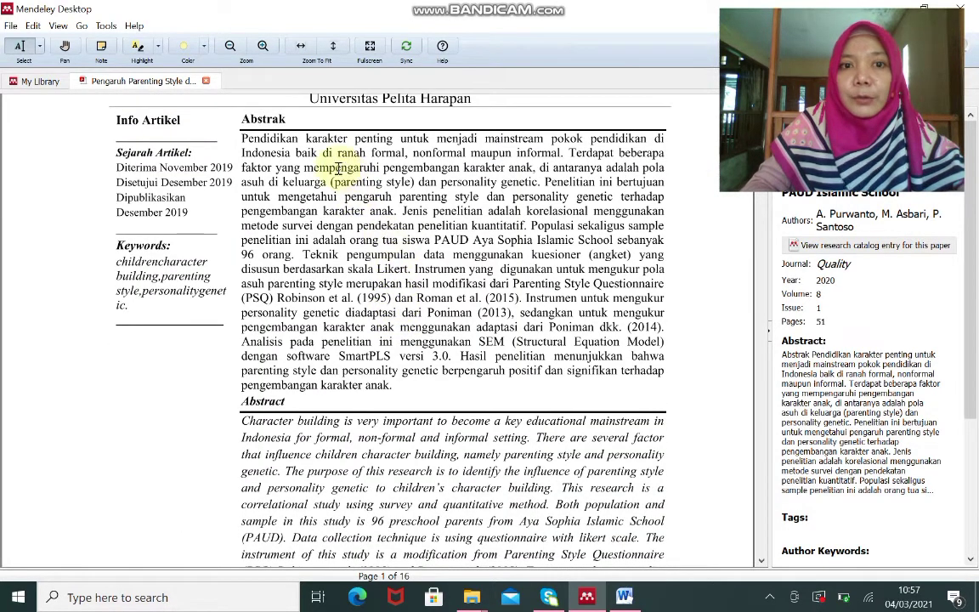
{"action": "left_click_drag", "start_coordinate": [245, 139], "coordinate": [538, 184]}
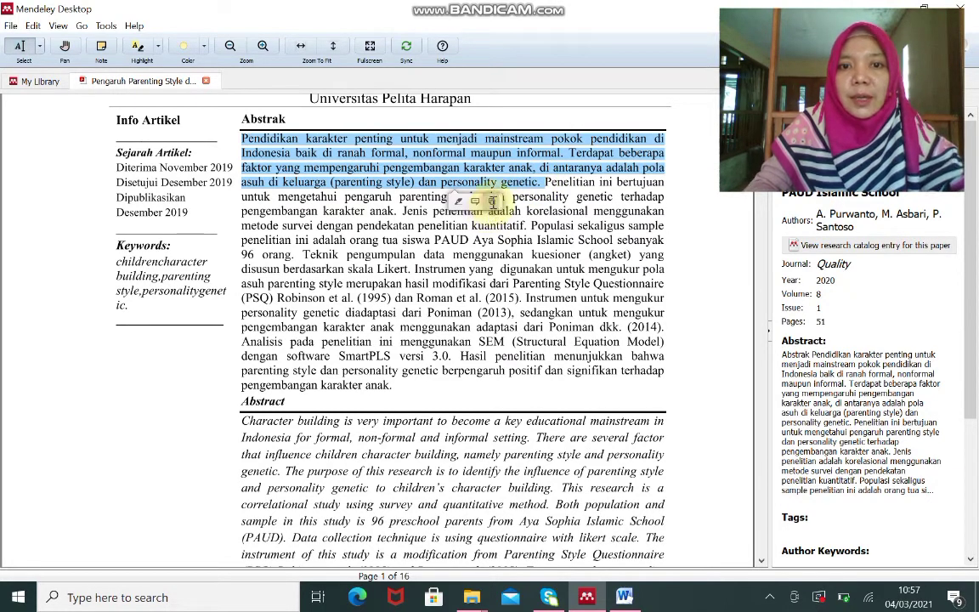
{"action": "left_click", "coordinate": [492, 203]}
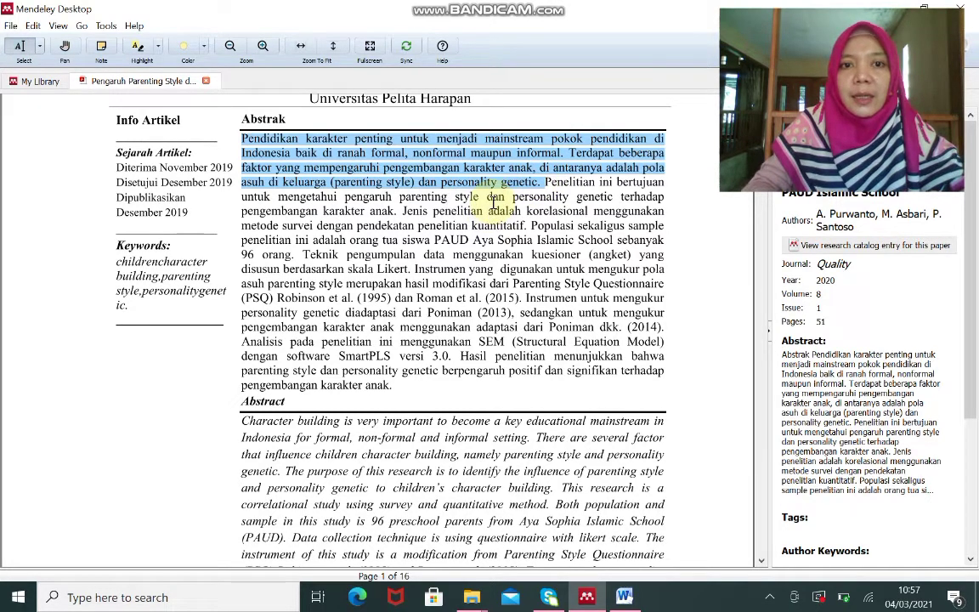
Step: Switch to Word, paste the copied abstract passage at the end of the last paragraph and delete the surplus after "personality genetic."
{"action": "left_click", "coordinate": [625, 597]}
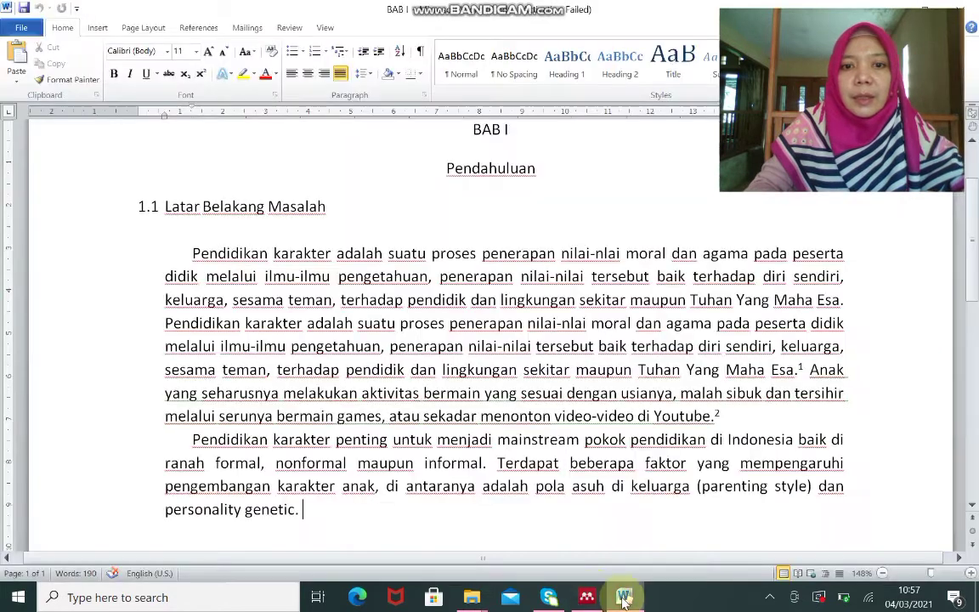
{"action": "left_click", "coordinate": [459, 514]}
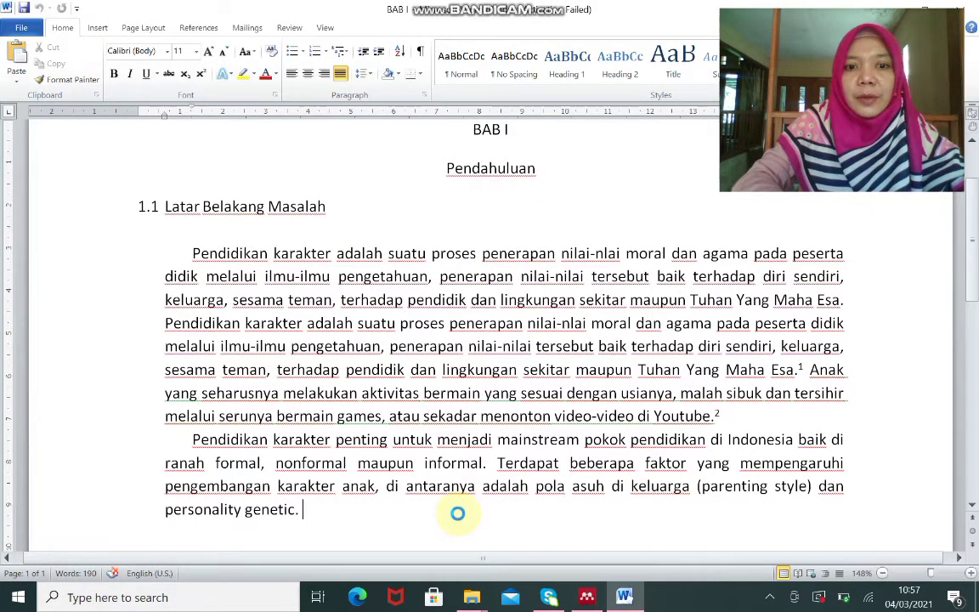
{"action": "key", "text": "ctrl+v"}
{"action": "key", "text": "BackSpace"}
{"action": "key", "text": "BackSpace"}
{"action": "key", "text": "BackSpace"}
{"action": "key", "text": "BackSpace"}
{"action": "key", "text": "BackSpace"}
{"action": "key", "text": "BackSpace"}
{"action": "key", "text": "BackSpace"}
{"action": "key", "text": "BackSpace"}
{"action": "key", "text": "BackSpace"}
{"action": "key", "text": "BackSpace"}
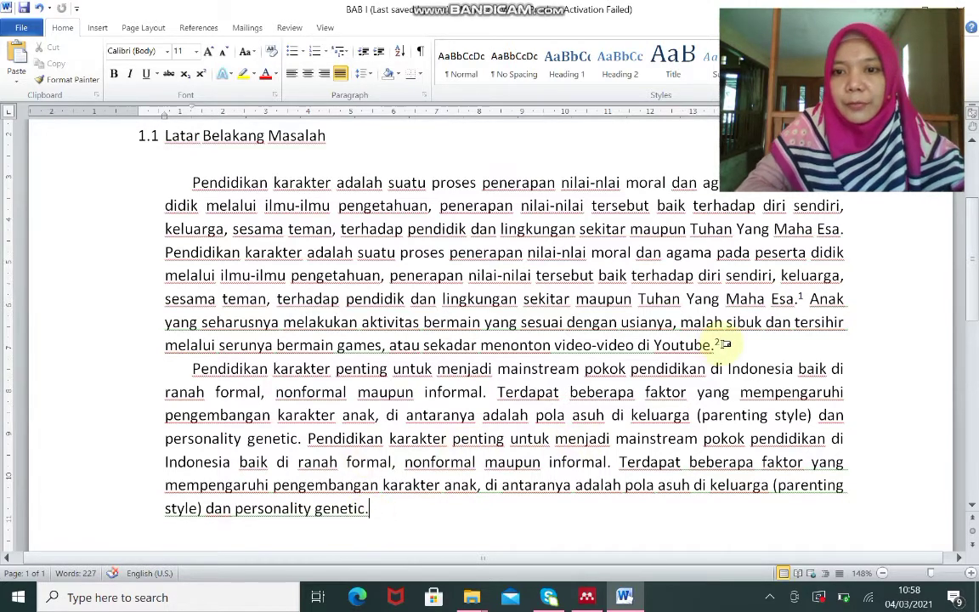
Step: Insert a footnote after the pasted passage and paste the "Pengaruh Parenting Style dan Personality Genetic" paper's formatted citation from Mendeley into it
{"action": "left_click", "coordinate": [204, 30]}
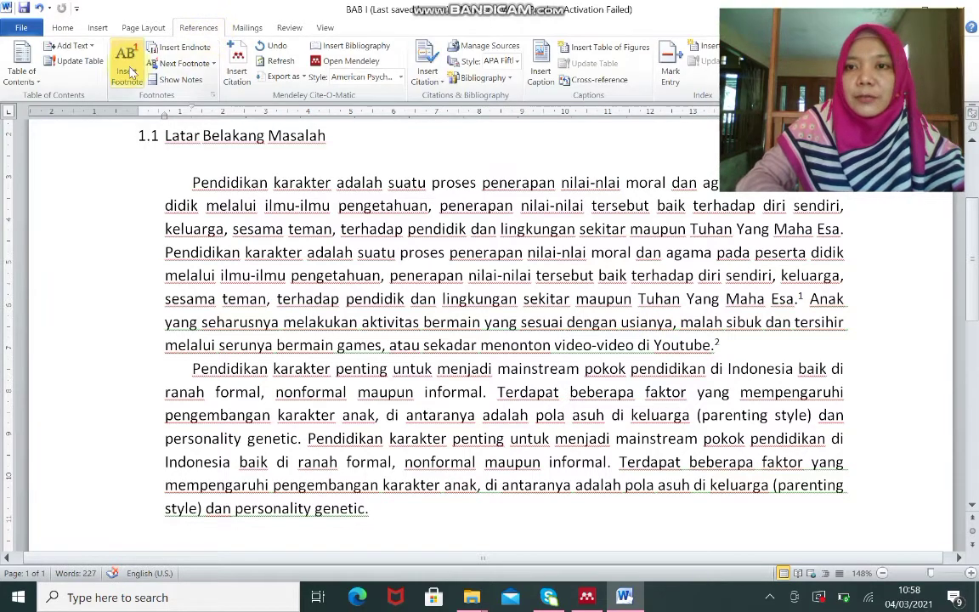
{"action": "left_click", "coordinate": [127, 73]}
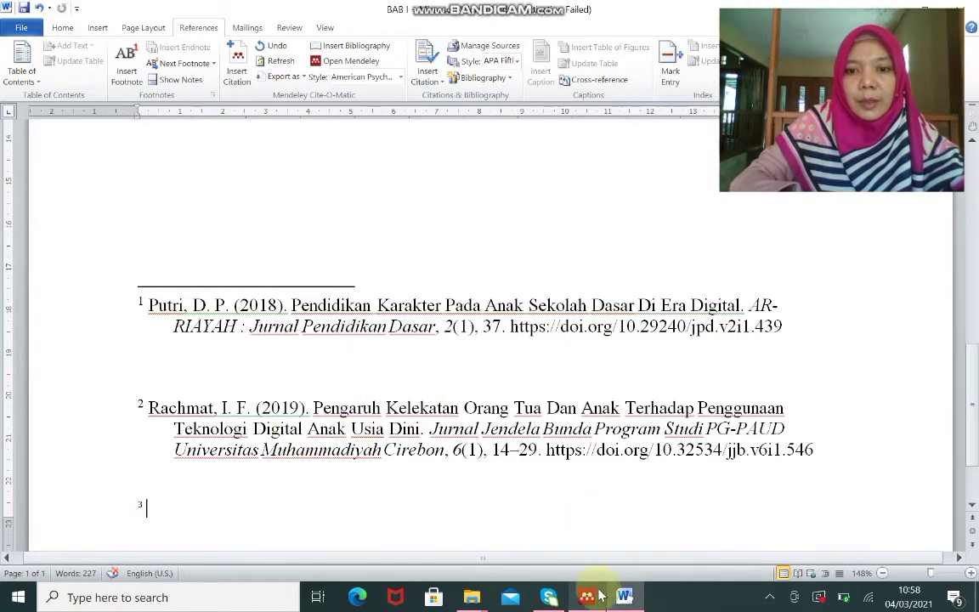
{"action": "key", "text": "alt+Tab"}
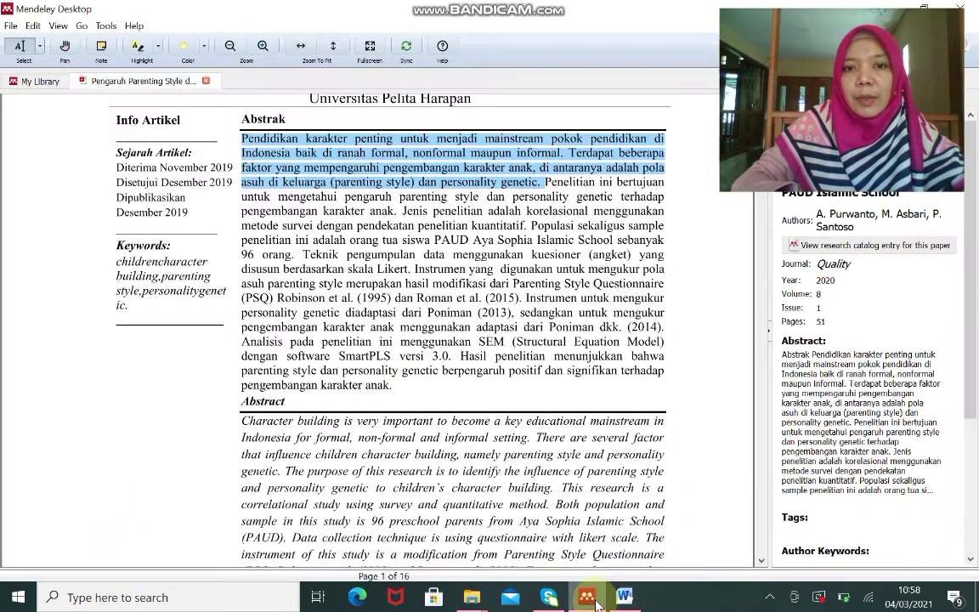
{"action": "left_click", "coordinate": [516, 264]}
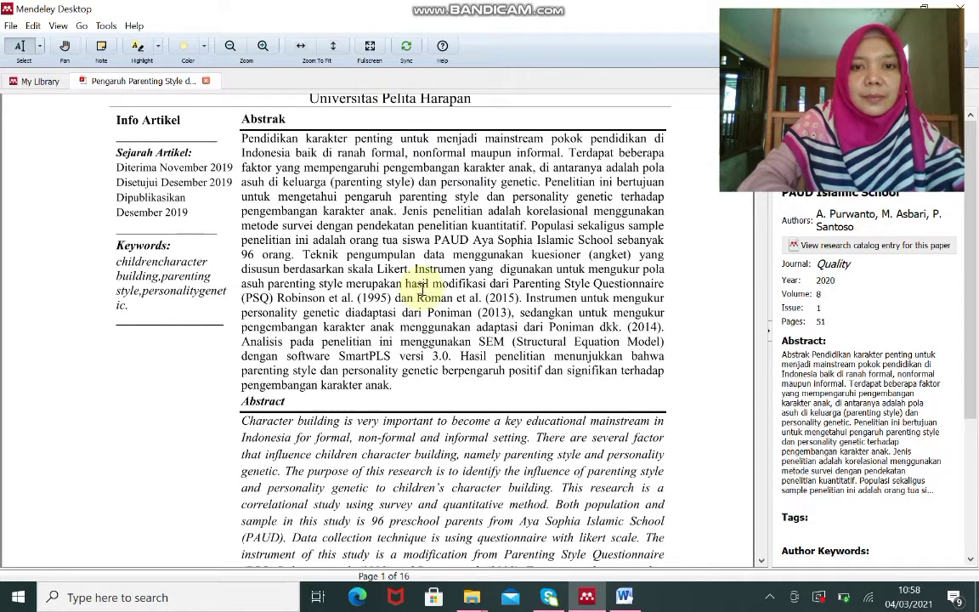
{"action": "left_click", "coordinate": [625, 598]}
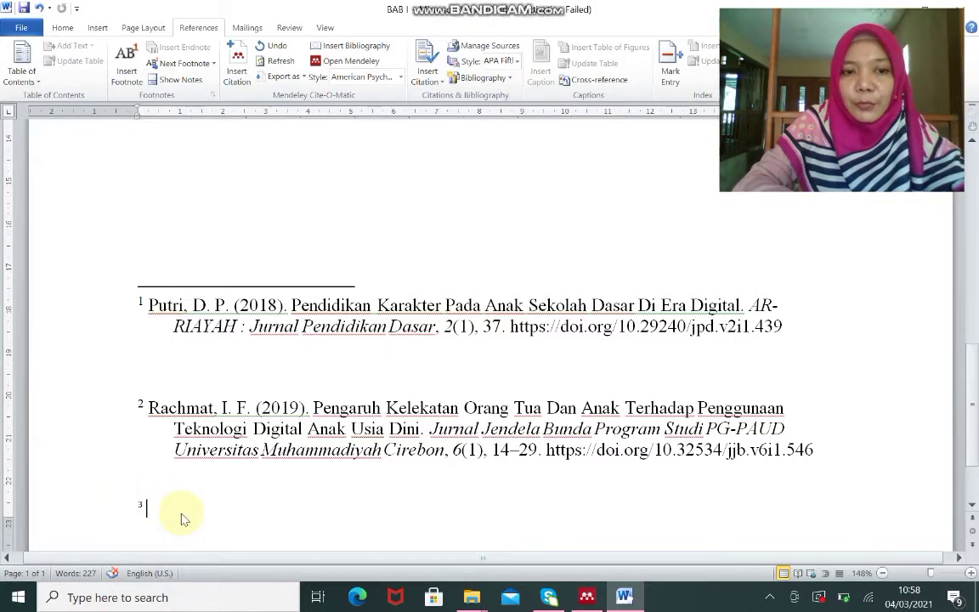
{"action": "key", "text": "ctrl+v"}
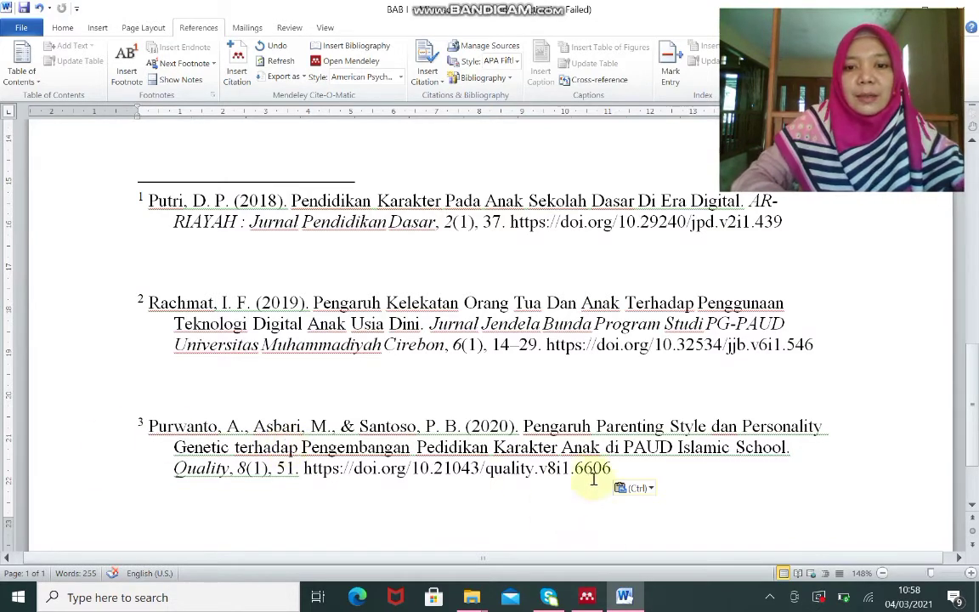
Step: Check the pasted passage and its footnote mark against the third footnote's citation and the source abstract in Mendeley
{"action": "scroll", "coordinate": [592, 473], "scroll_direction": "up", "scroll_amount": 5}
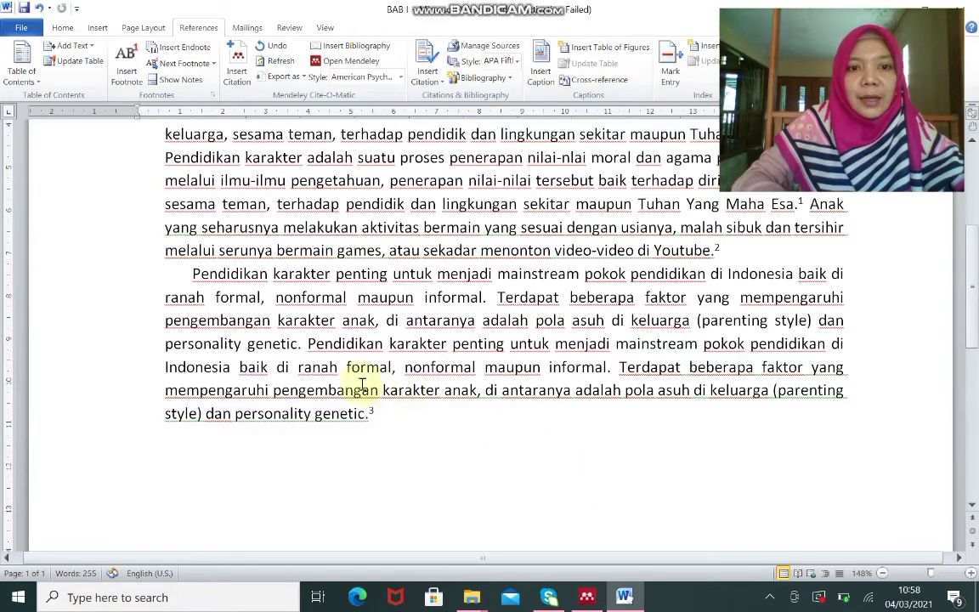
{"action": "left_click_drag", "start_coordinate": [308, 346], "coordinate": [353, 413]}
{"action": "key", "text": "ctrl+c"}
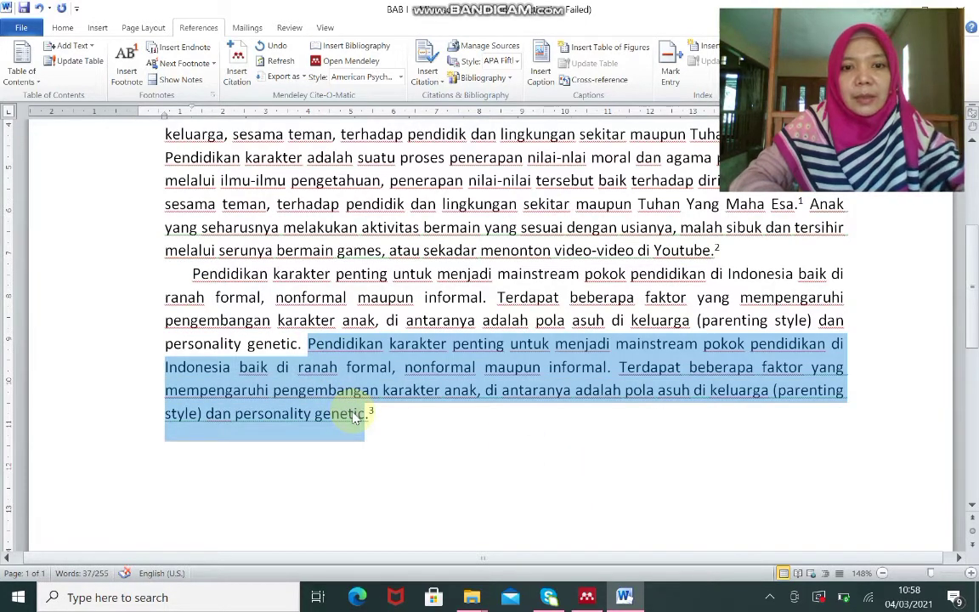
{"action": "left_click", "coordinate": [442, 447]}
{"action": "scroll", "coordinate": [529, 532], "scroll_direction": "down", "scroll_amount": 6}
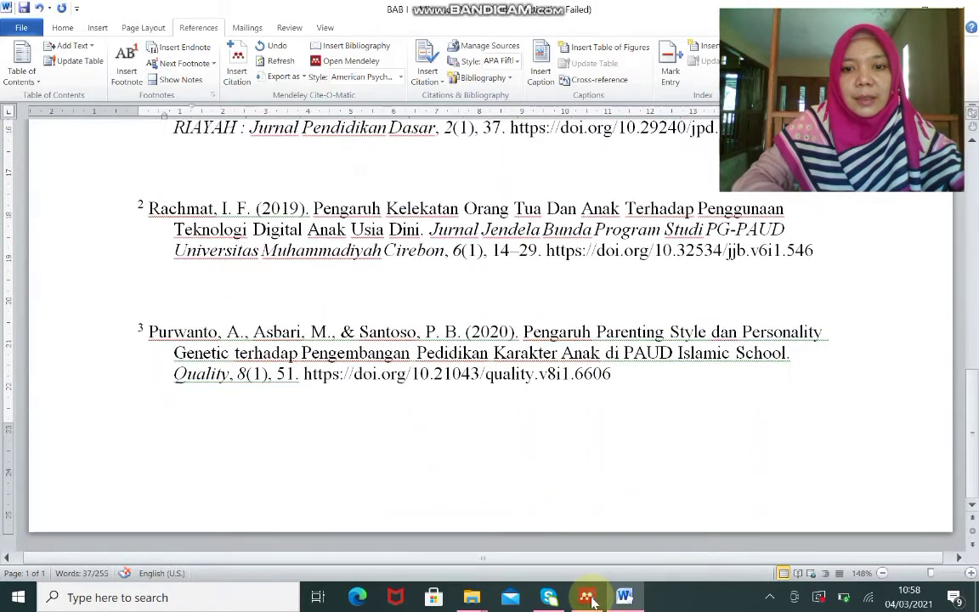
{"action": "scroll", "coordinate": [536, 541], "scroll_direction": "up", "scroll_amount": 3}
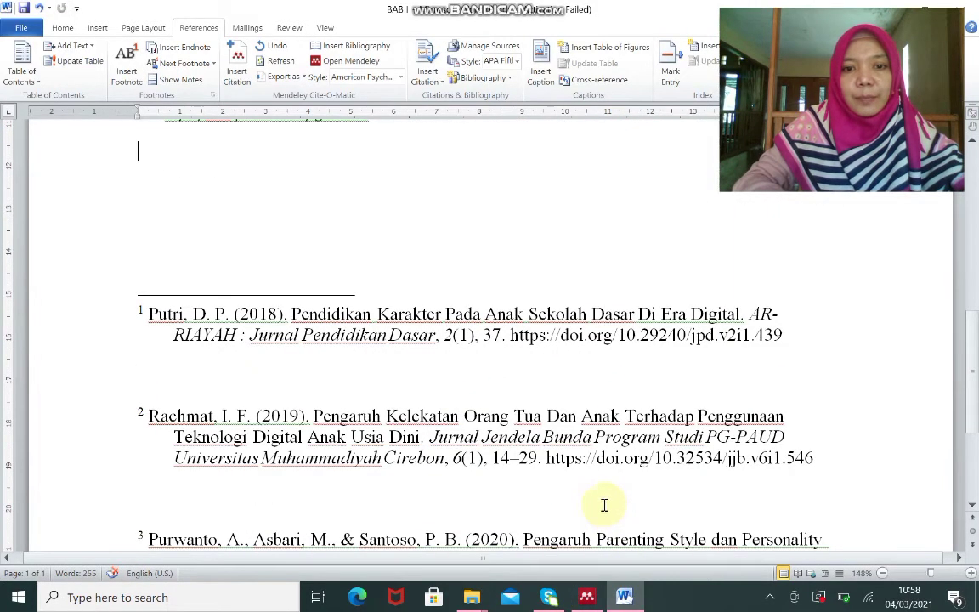
{"action": "left_click", "coordinate": [586, 597]}
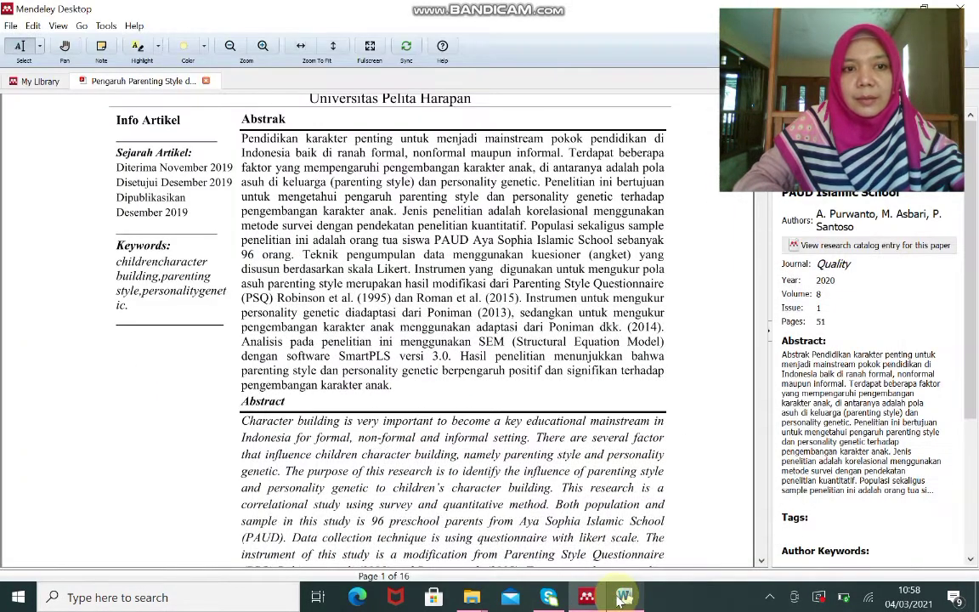
{"action": "left_click", "coordinate": [624, 598]}
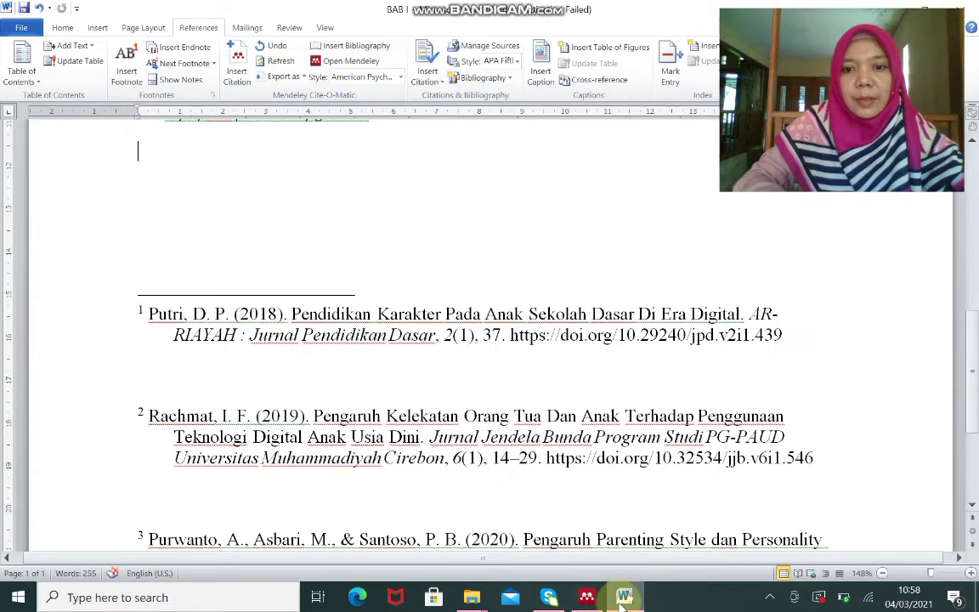
{"action": "scroll", "coordinate": [610, 511], "scroll_direction": "up", "scroll_amount": 5}
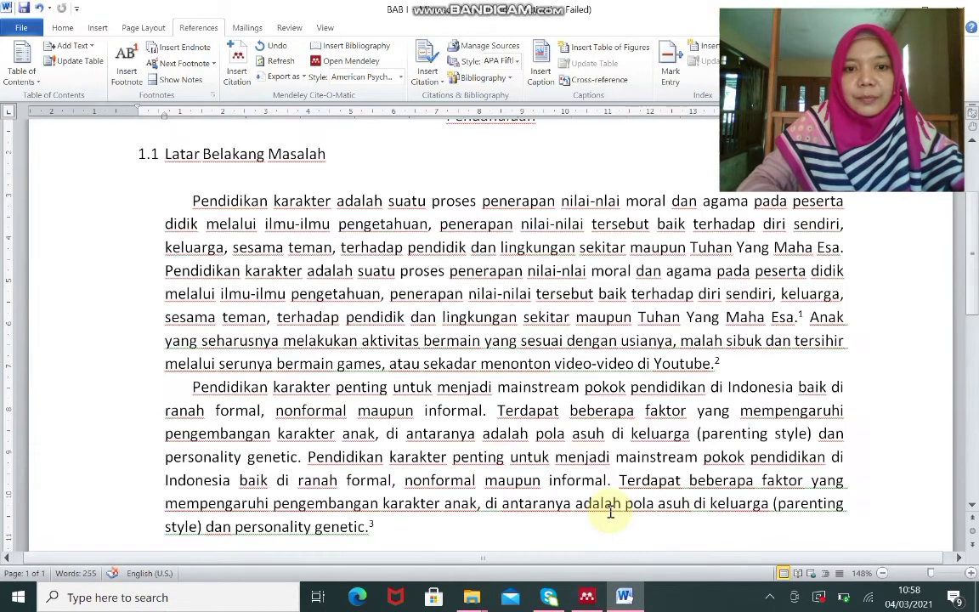
Step: Return to the BAB I document and place the insertion point after the third footnote mark at the paragraph's end
{"action": "left_click", "coordinate": [631, 597]}
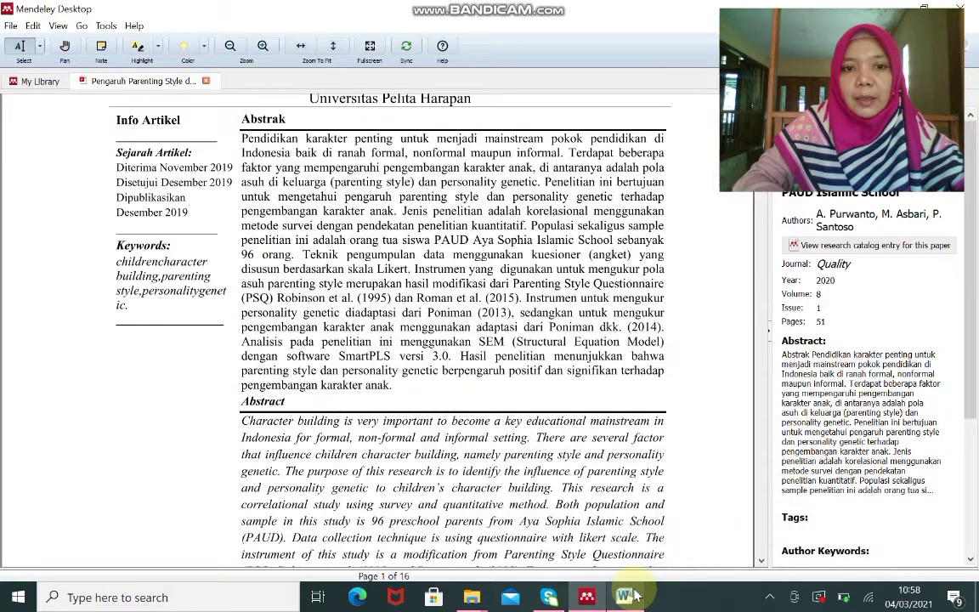
{"action": "mouse_move", "coordinate": [472, 595]}
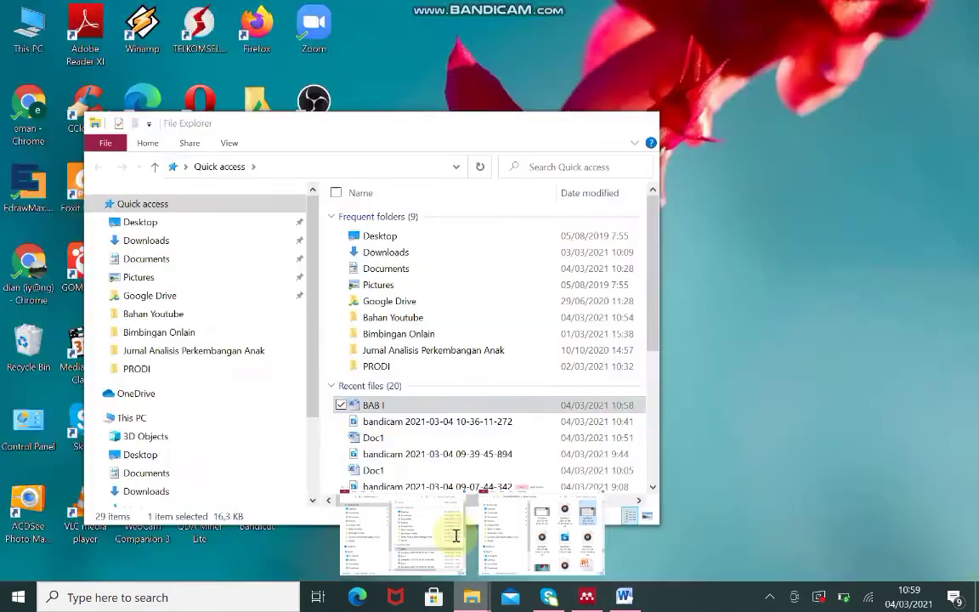
{"action": "left_click", "coordinate": [454, 535]}
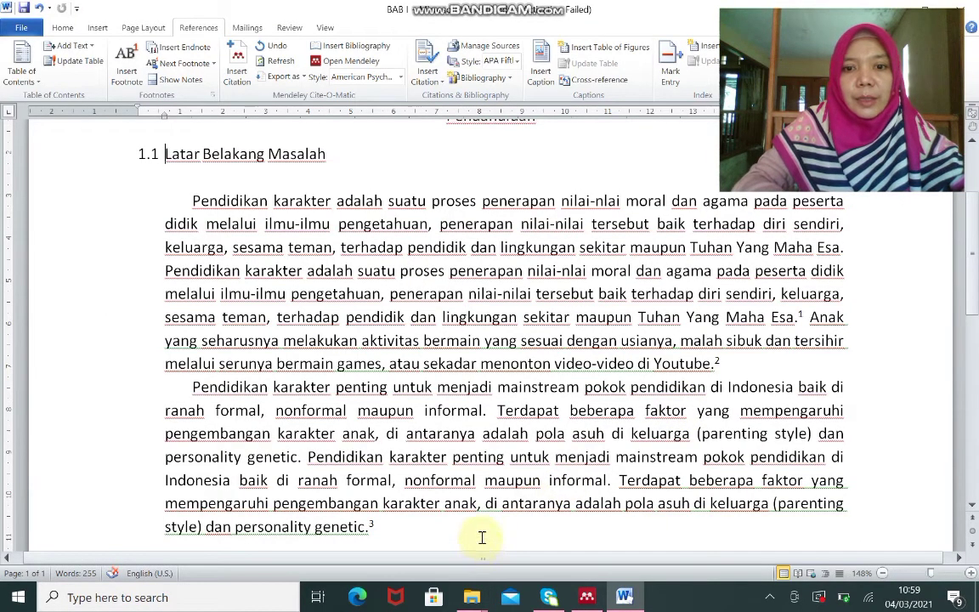
{"action": "left_click", "coordinate": [482, 538]}
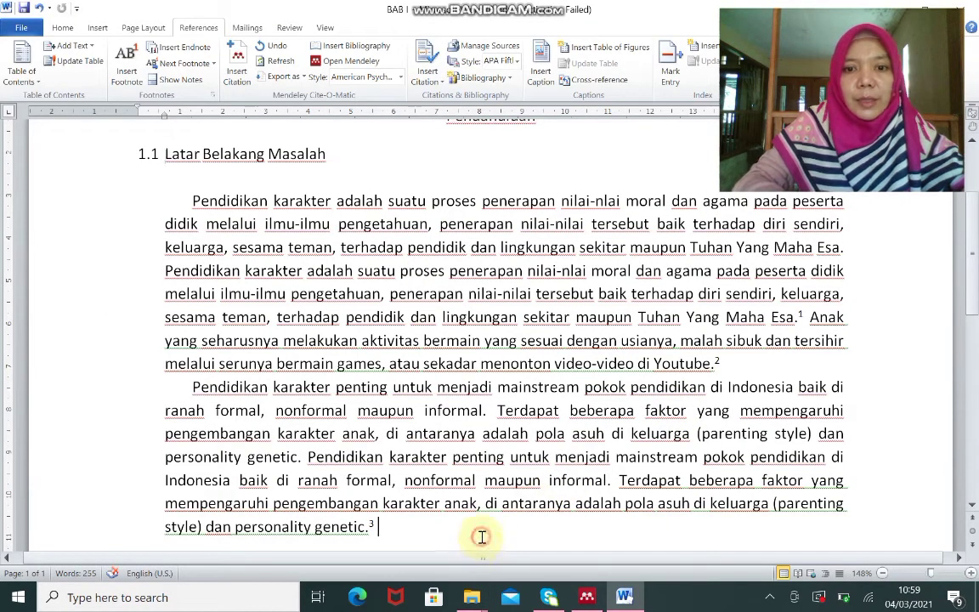
Step: Open the recent Word document Doc1 from File Explorer
{"action": "left_click", "coordinate": [473, 599]}
{"action": "left_click", "coordinate": [448, 535]}
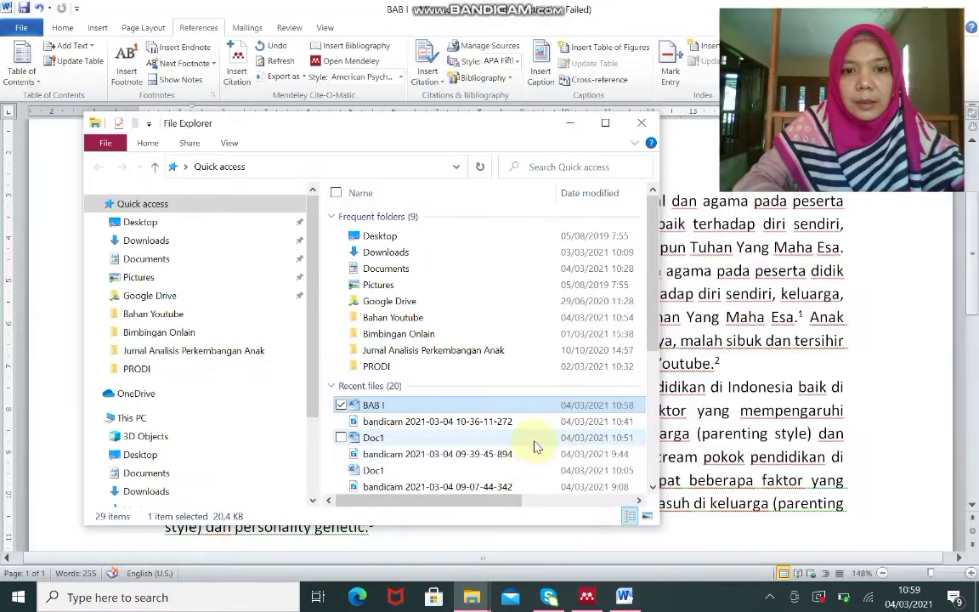
{"action": "double_click", "coordinate": [535, 439]}
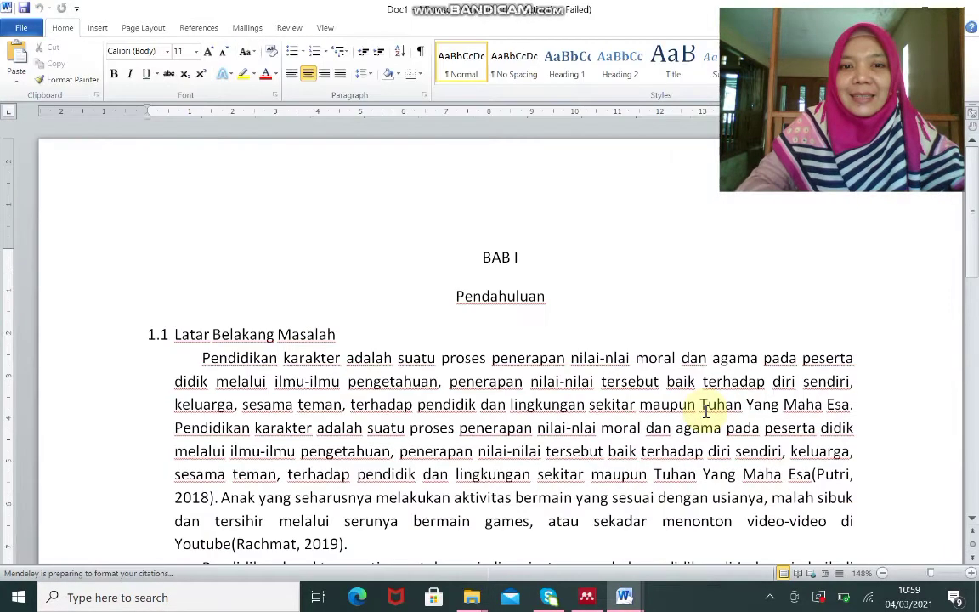
Step: Replace the stray word "Penelitian" at the end of the last paragraph with the copied abstract passage, ending it with a period after "personality genetic"
{"action": "scroll", "coordinate": [708, 412], "scroll_direction": "down", "scroll_amount": 3}
{"action": "scroll", "coordinate": [706, 410], "scroll_direction": "down", "scroll_amount": 2}
{"action": "left_click", "coordinate": [529, 275]}
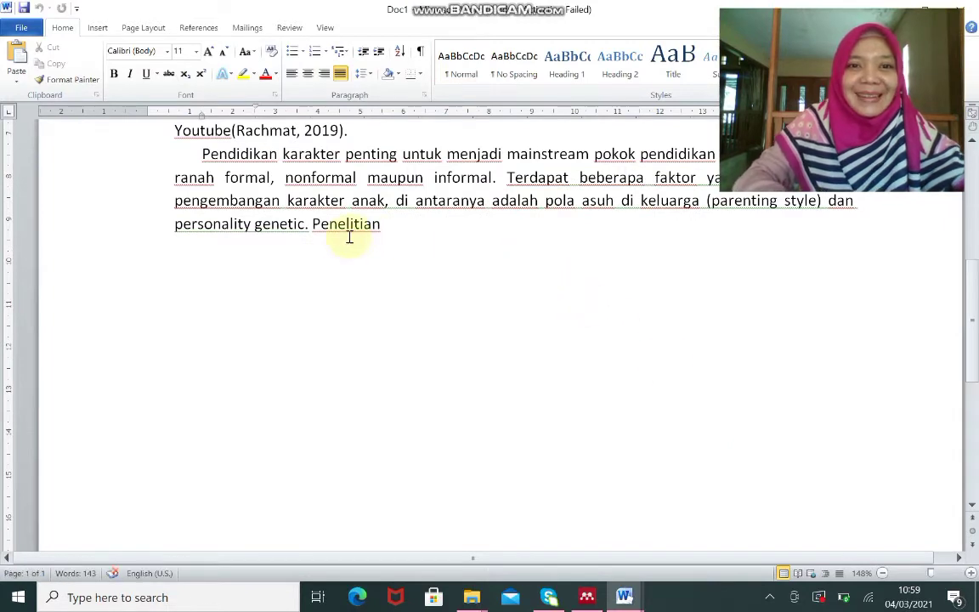
{"action": "left_click", "coordinate": [320, 225]}
{"action": "left_click_drag", "start_coordinate": [360, 235], "coordinate": [387, 236]}
{"action": "key", "text": "BackSpace"}
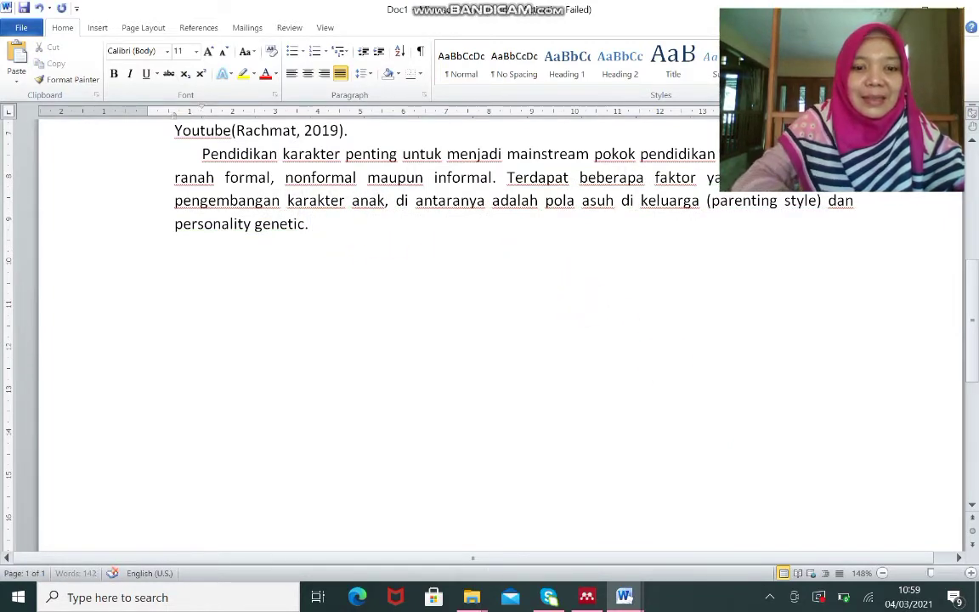
{"action": "key", "text": "ctrl+v"}
{"action": "type", "text": "."}
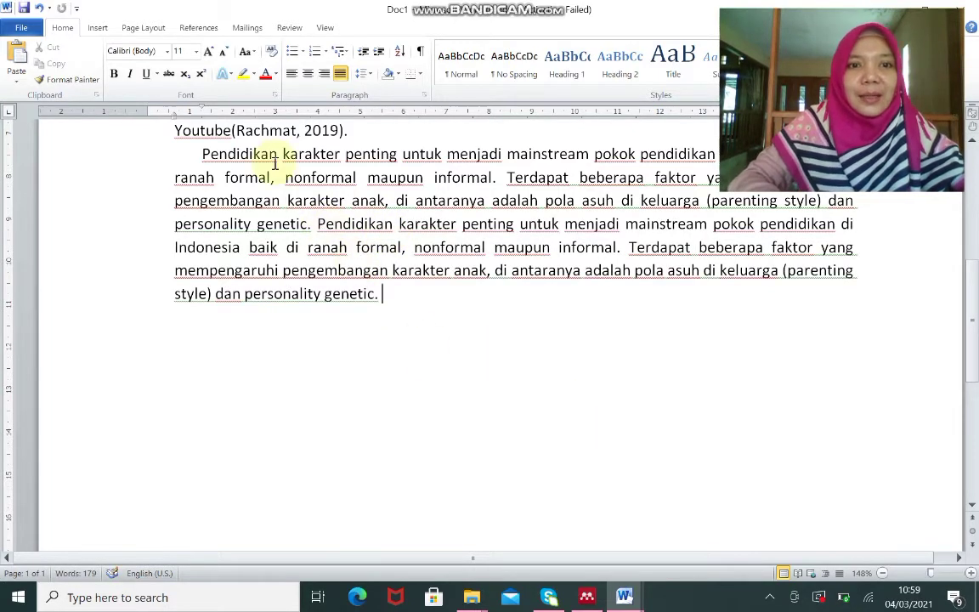
Step: Insert a Mendeley in-text citation for the "Pengaruh Parenting Style dan Personality Genetic" paper after the pasted passage and dismiss the Office activation dialog
{"action": "left_click", "coordinate": [199, 34]}
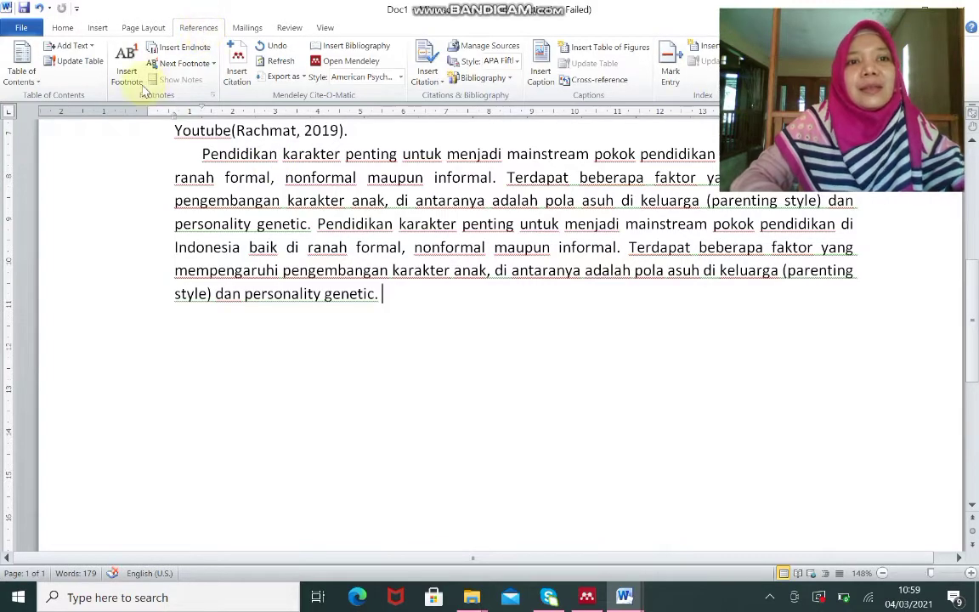
{"action": "left_click", "coordinate": [238, 69]}
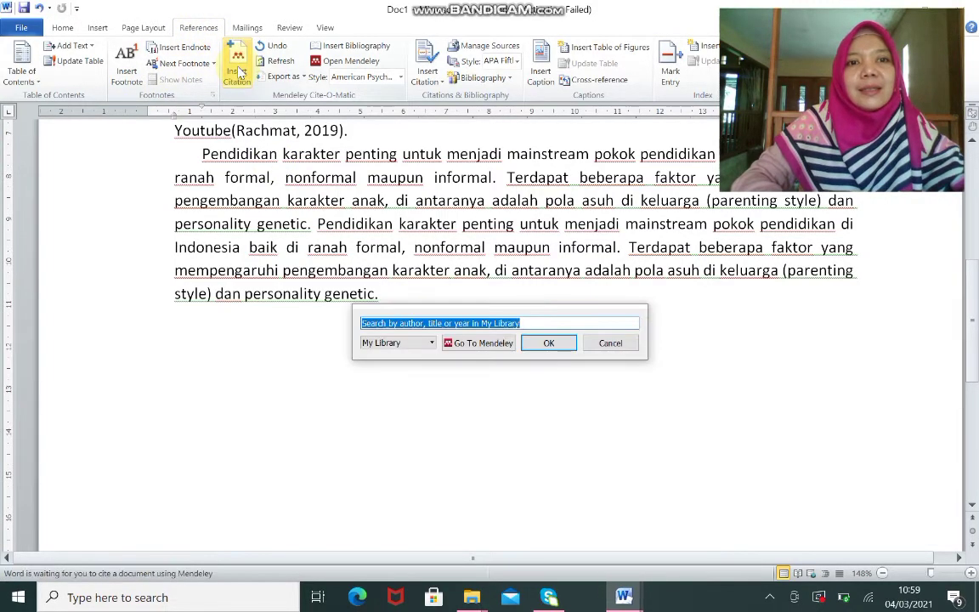
{"action": "left_click", "coordinate": [480, 344]}
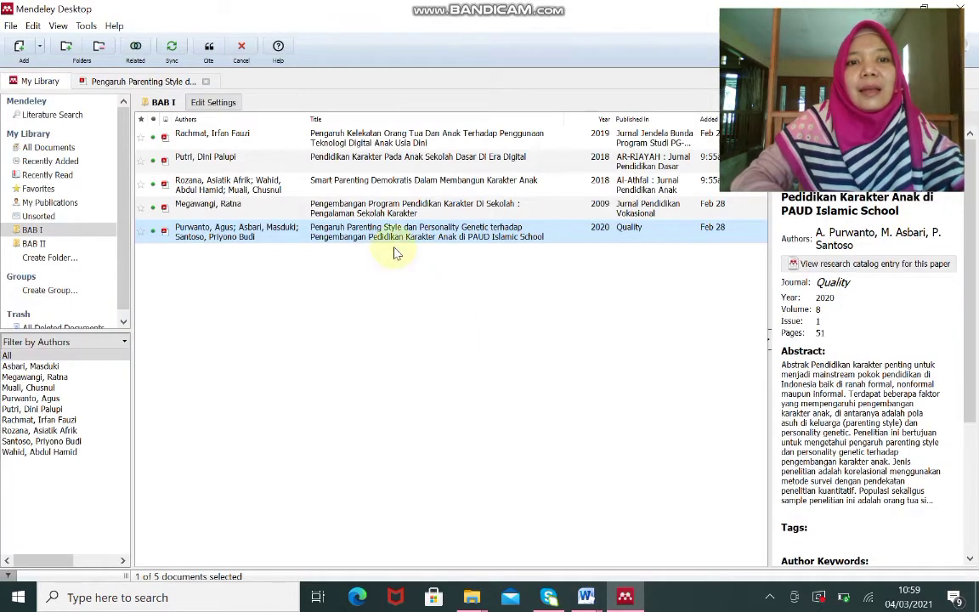
{"action": "left_click", "coordinate": [209, 49]}
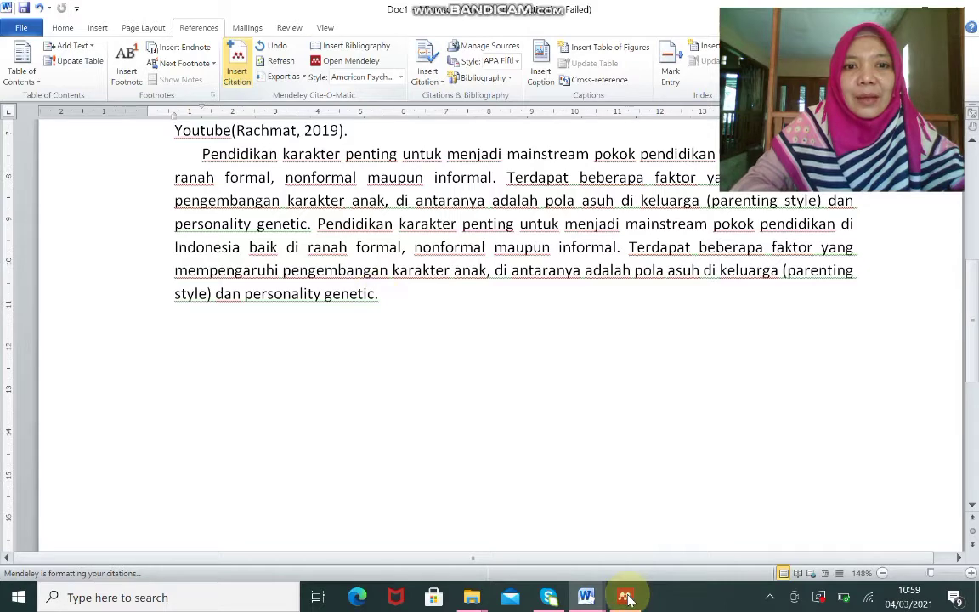
{"action": "left_click", "coordinate": [585, 602]}
{"action": "left_click", "coordinate": [654, 539]}
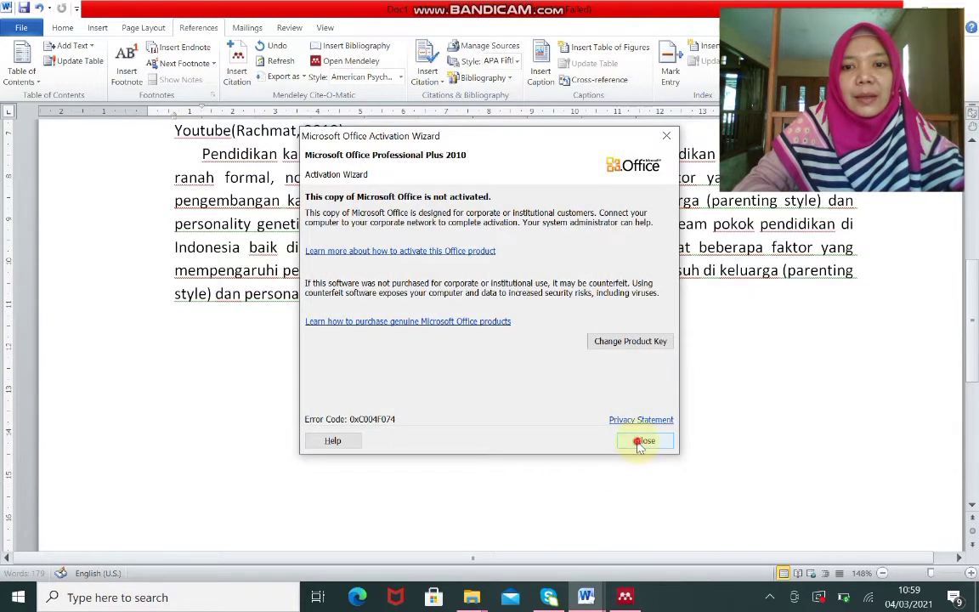
{"action": "left_click", "coordinate": [644, 441]}
{"action": "left_click", "coordinate": [562, 295]}
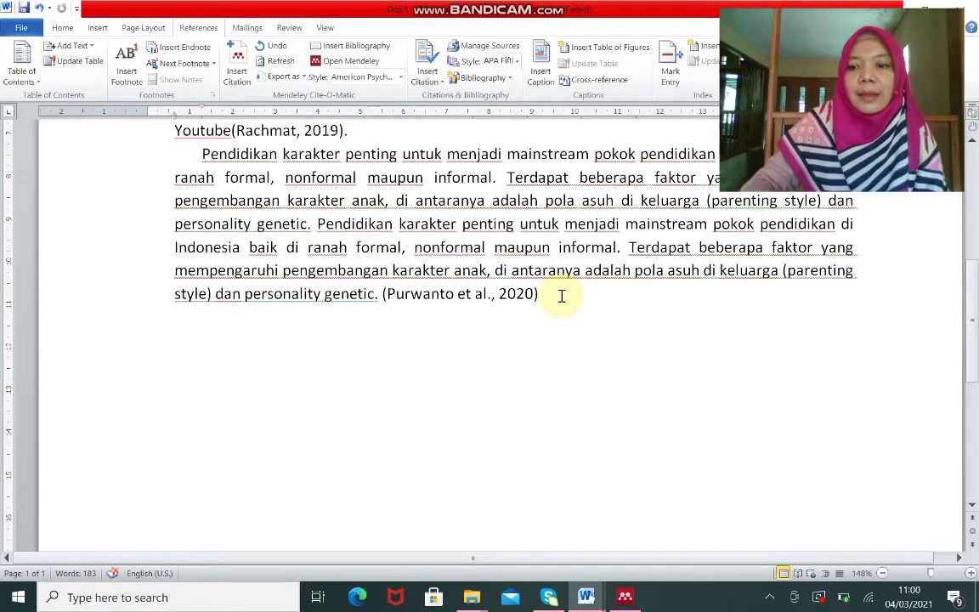
Step: Review the Latar Belakang Masalah paragraphs and their in-text citations from the BAB I heading to the end of the text
{"action": "key", "text": "Up"}
{"action": "key", "text": "Up"}
{"action": "key", "text": "Up"}
{"action": "key", "text": "Up"}
{"action": "key", "text": "Up"}
{"action": "key", "text": "Up"}
{"action": "key", "text": "Up"}
{"action": "key", "text": "Up"}
{"action": "key", "text": "Up"}
{"action": "key", "text": "Up"}
{"action": "key", "text": "Up"}
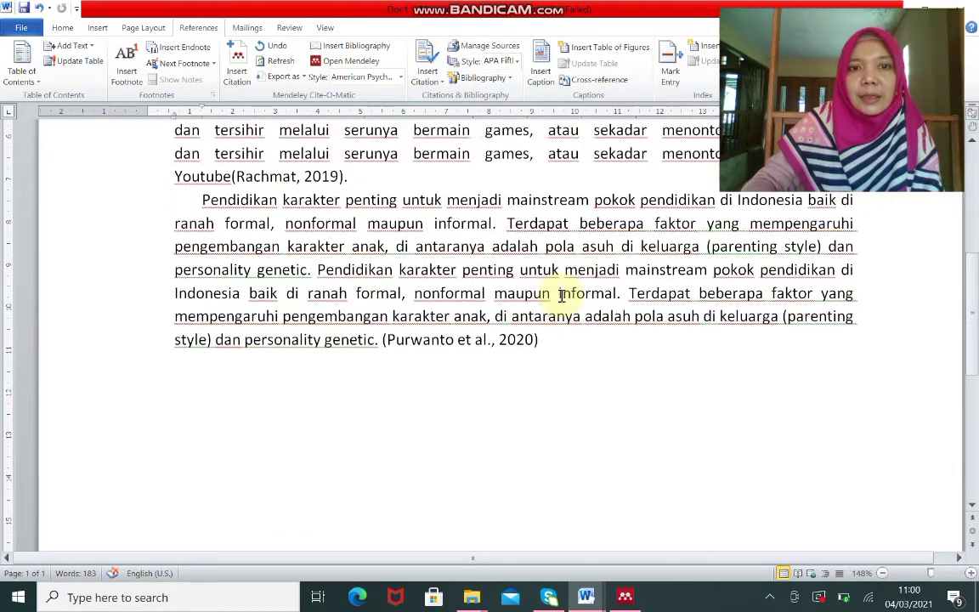
{"action": "key", "text": "Up"}
{"action": "key", "text": "Up"}
{"action": "key", "text": "Up"}
{"action": "key", "text": "Up"}
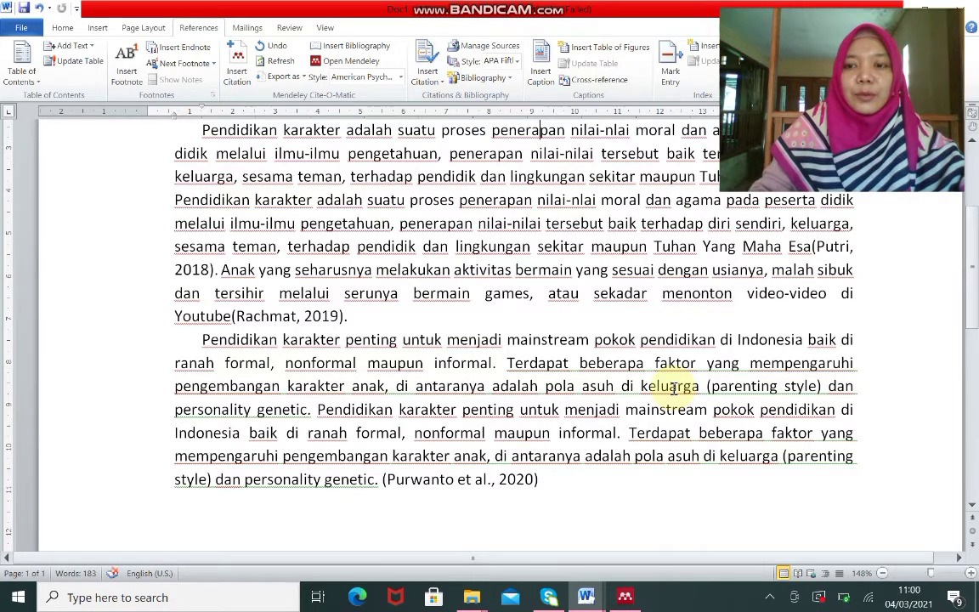
{"action": "scroll", "coordinate": [673, 387], "scroll_direction": "up", "scroll_amount": 3}
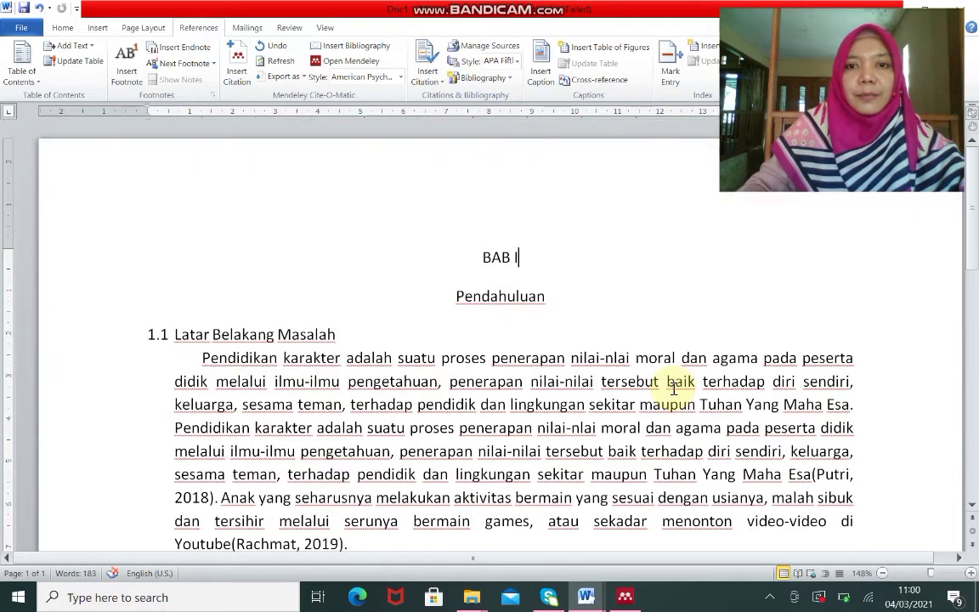
{"action": "scroll", "coordinate": [673, 388], "scroll_direction": "down", "scroll_amount": 10}
{"action": "scroll", "coordinate": [673, 388], "scroll_direction": "up", "scroll_amount": 5}
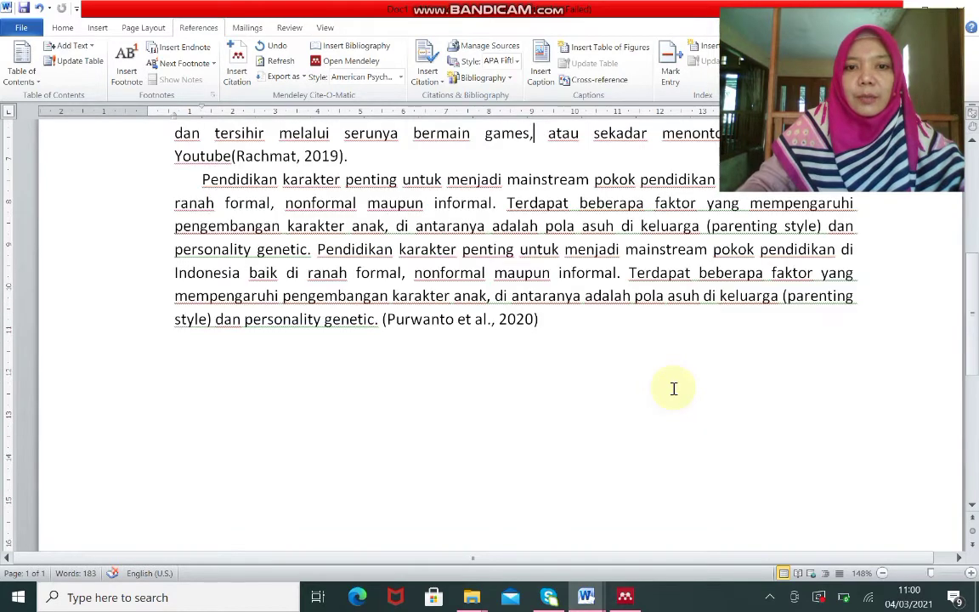
Step: Add a new page after the last paragraph and enter the centred heading "Daftar Pustaka" on it
{"action": "left_click", "coordinate": [619, 341]}
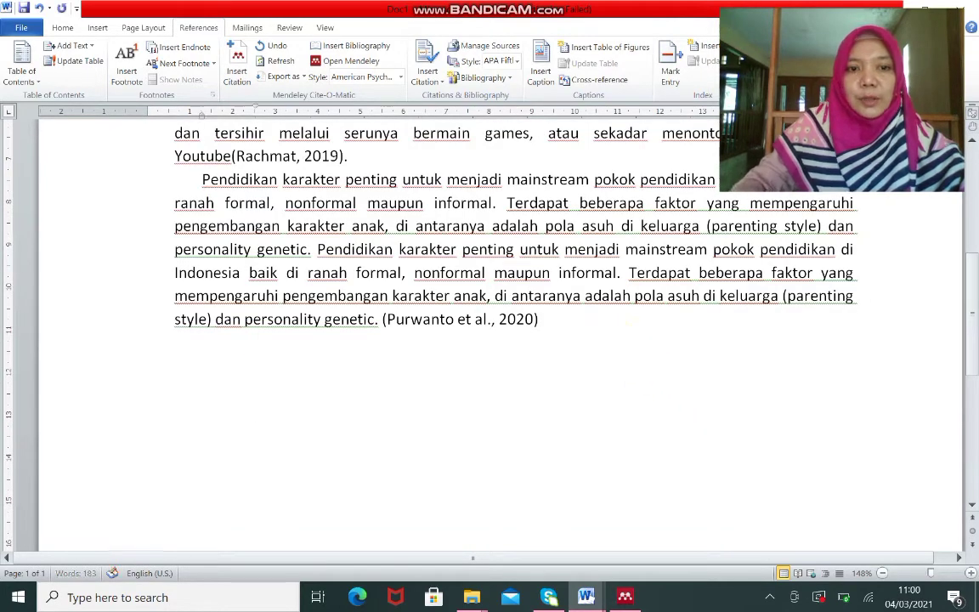
{"action": "scroll", "coordinate": [510, 340], "scroll_direction": "down", "scroll_amount": 3}
{"action": "scroll", "coordinate": [510, 340], "scroll_direction": "down", "scroll_amount": 2}
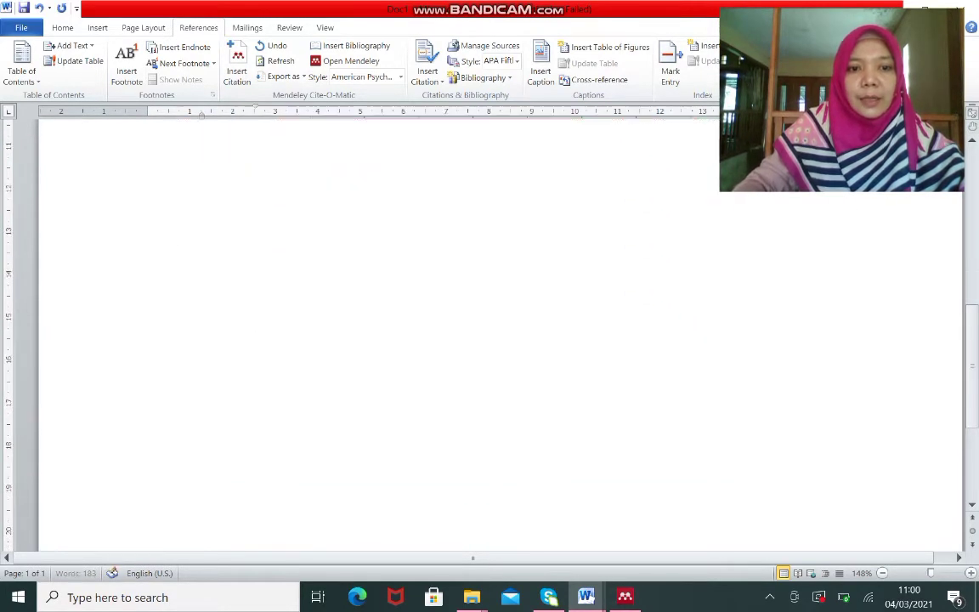
{"action": "key", "text": "ctrl+Return"}
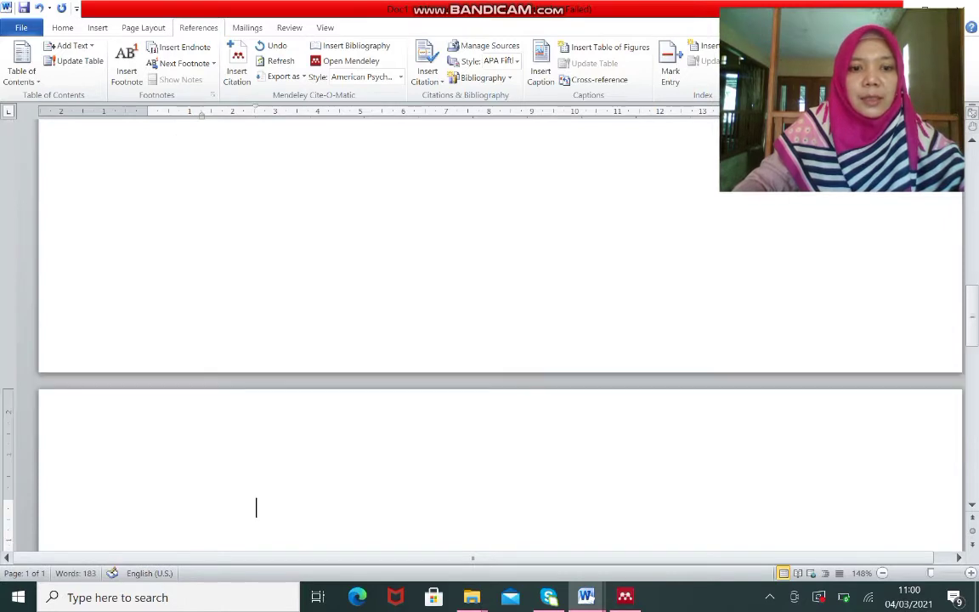
{"action": "type", "text": "Daft"}
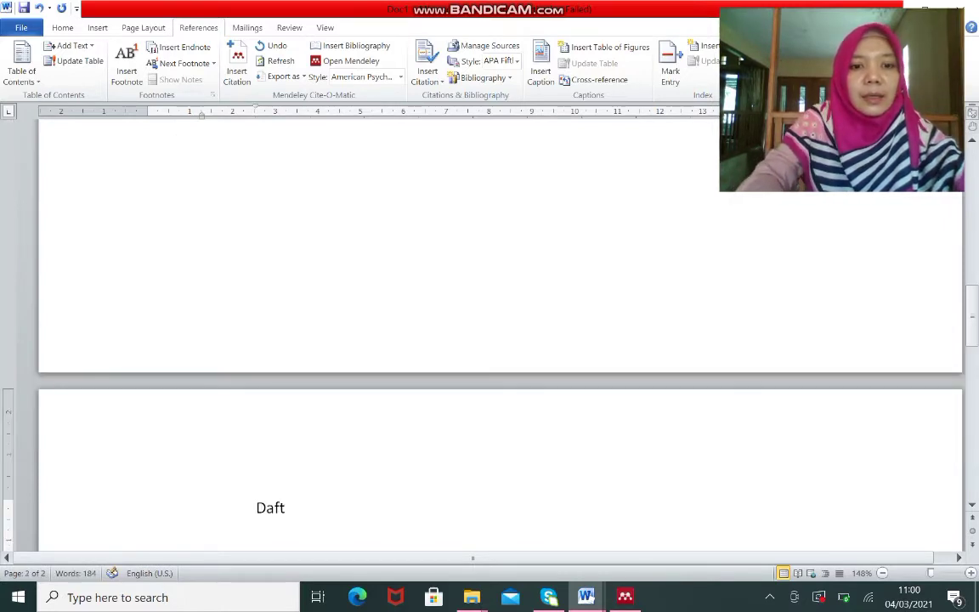
{"action": "type", "text": "ar Pustaka"}
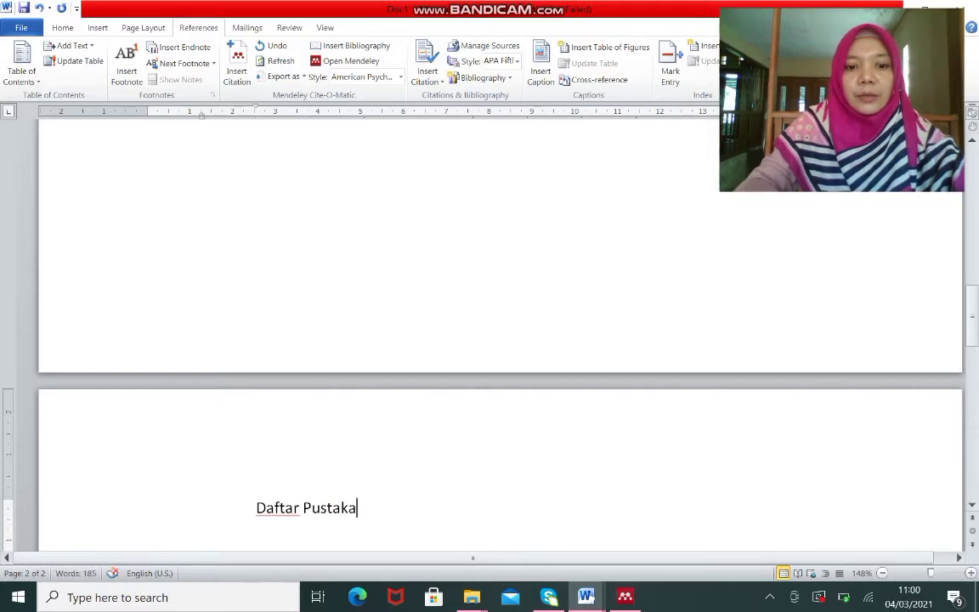
{"action": "key", "text": "ctrl+e"}
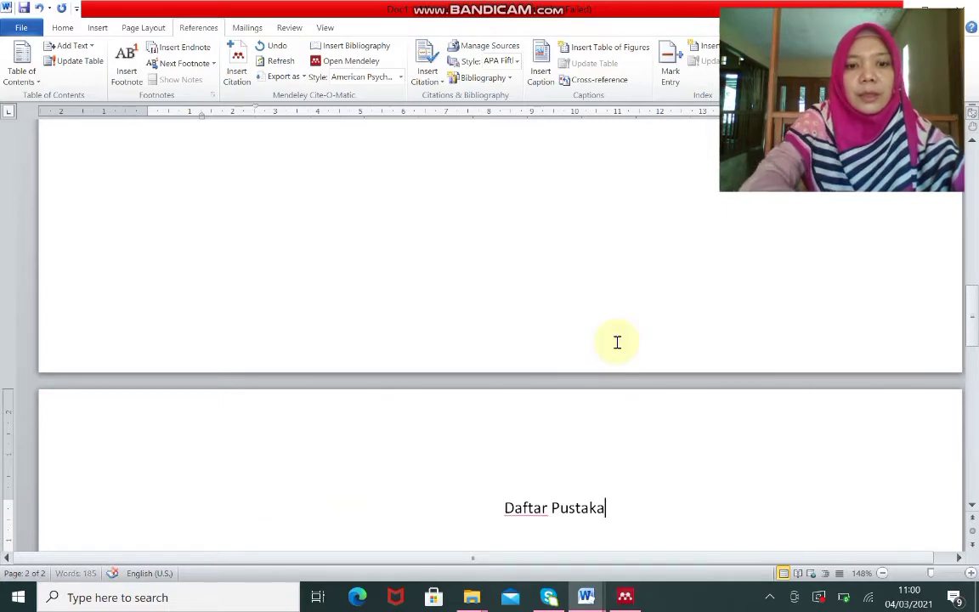
Step: Start a left-aligned line without indentation below the "Daftar Pustaka" heading
{"action": "key", "text": "Return"}
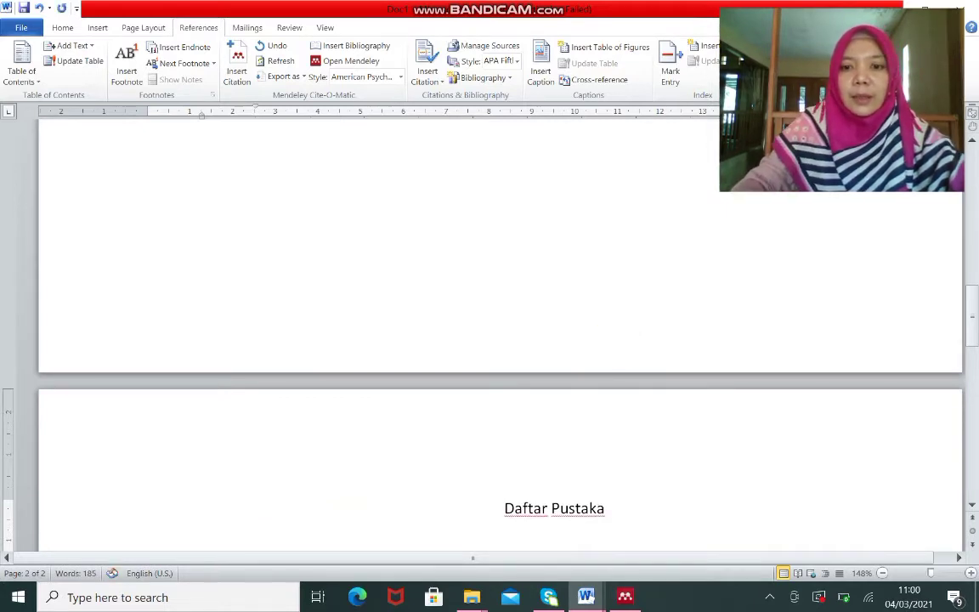
{"action": "key", "text": "ctrl+l"}
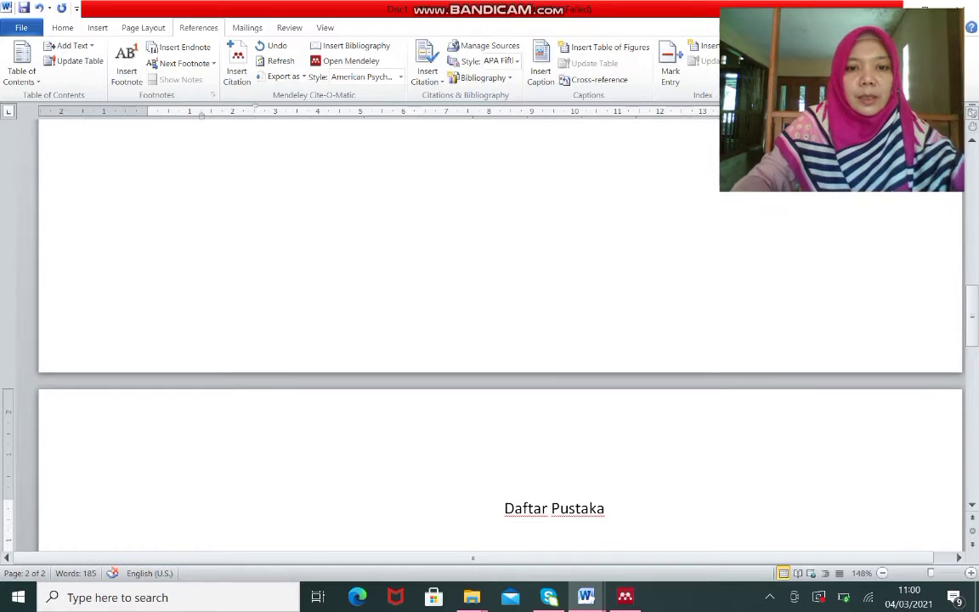
{"action": "key", "text": "BackSpace"}
{"action": "key", "text": "BackSpace"}
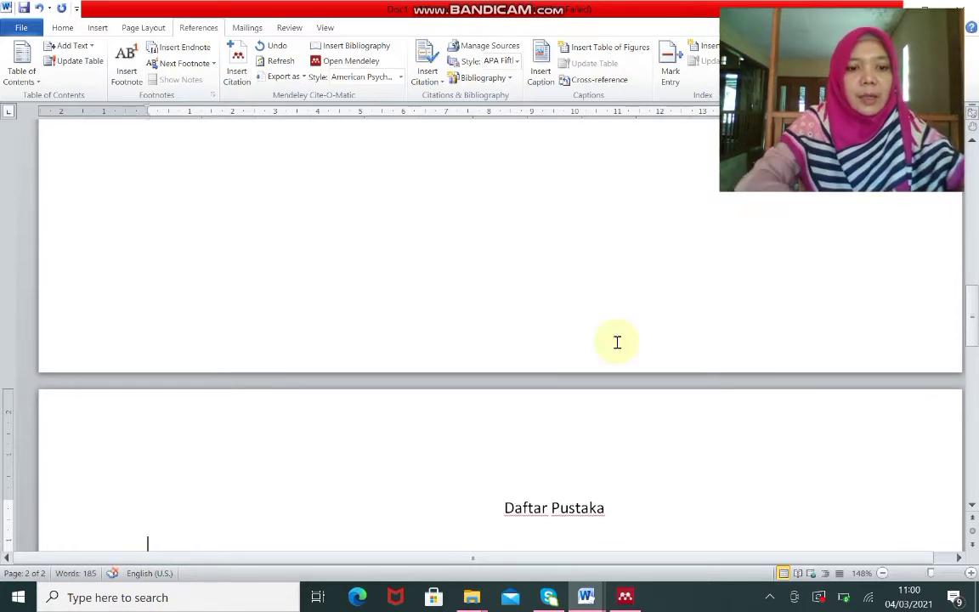
Step: Look back over the chapter text from the "Daftar Pustaka" page up to the BAB I heading
{"action": "key", "text": "Up"}
{"action": "key", "text": "Up"}
{"action": "key", "text": "Up"}
{"action": "key", "text": "Up"}
{"action": "key", "text": "Up"}
{"action": "key", "text": "Up"}
{"action": "key", "text": "Up"}
{"action": "key", "text": "Up"}
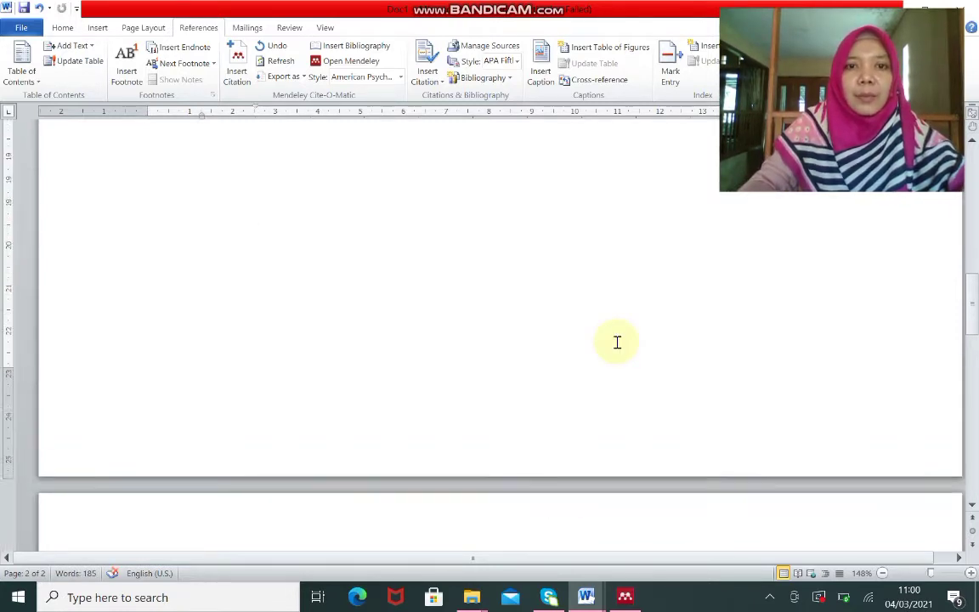
{"action": "key", "text": "Up"}
{"action": "key", "text": "Up"}
{"action": "key", "text": "Up"}
{"action": "key", "text": "Up"}
{"action": "key", "text": "Up"}
{"action": "key", "text": "Up"}
{"action": "key", "text": "Up"}
{"action": "key", "text": "Up"}
{"action": "key", "text": "Up"}
{"action": "key", "text": "Up"}
{"action": "key", "text": "Up"}
{"action": "key", "text": "Up"}
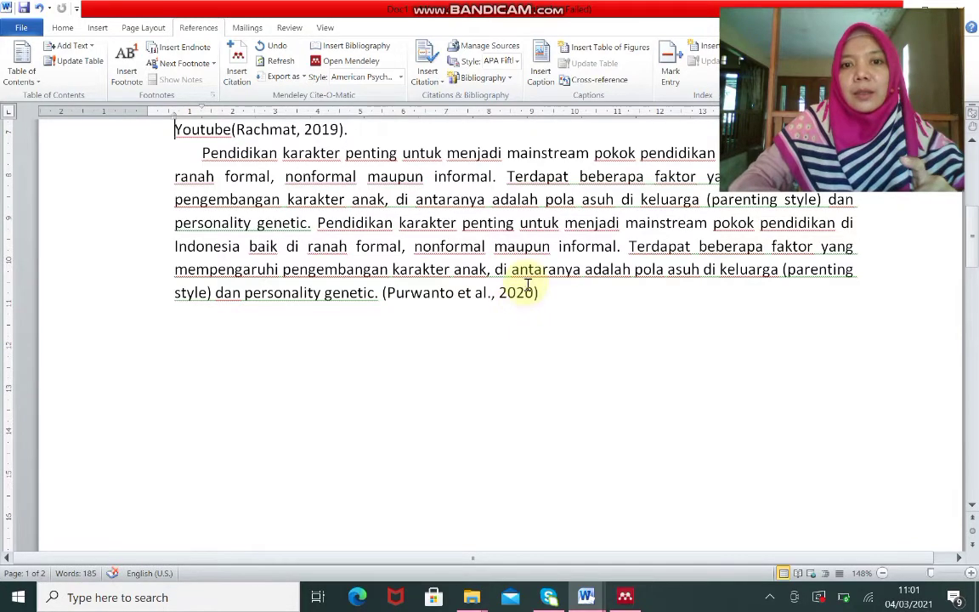
{"action": "scroll", "coordinate": [545, 293], "scroll_direction": "down", "scroll_amount": 5}
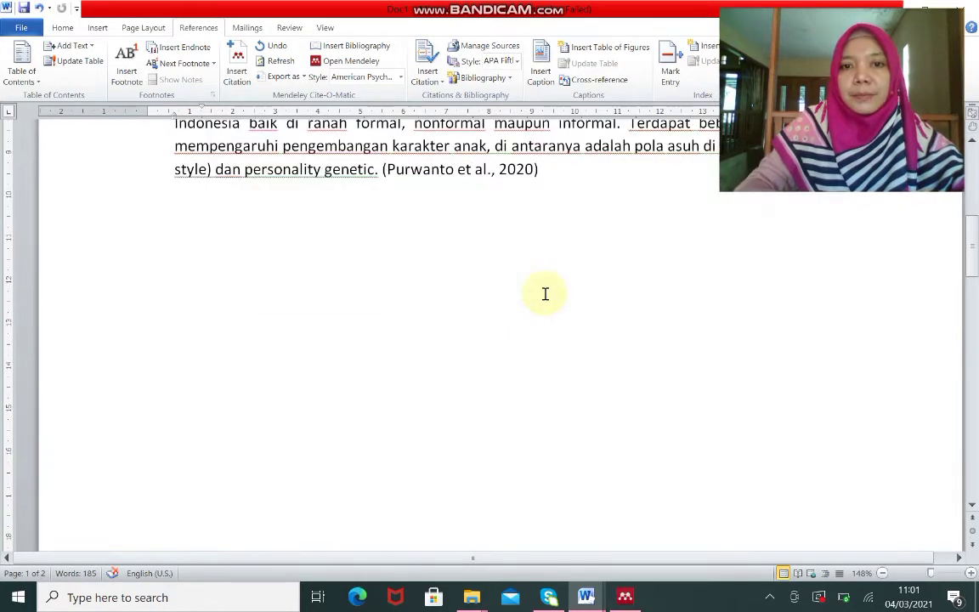
{"action": "scroll", "coordinate": [545, 293], "scroll_direction": "up", "scroll_amount": 5}
{"action": "key", "text": "ctrl+Home"}
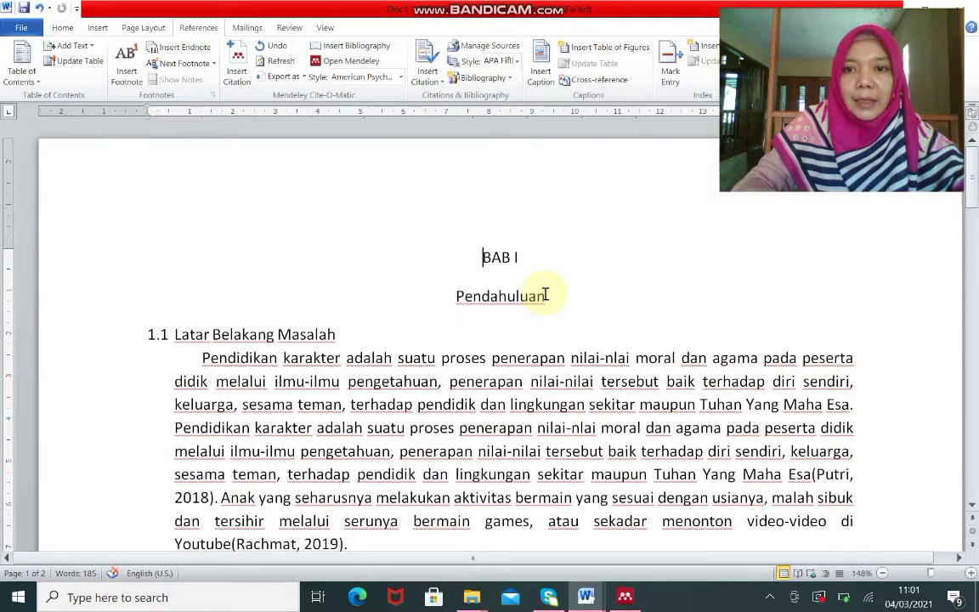
Step: Check each of the three in-text Mendeley citations in the chapter in order, ending at the "Daftar Pustaka" page
{"action": "left_click", "coordinate": [841, 470]}
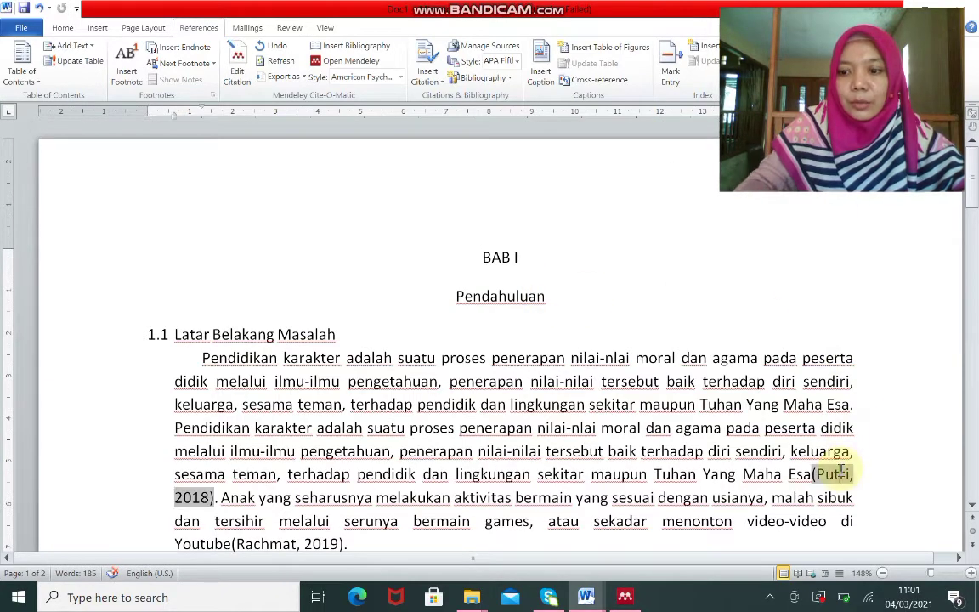
{"action": "key", "text": "ctrl+End"}
{"action": "key", "text": "ctrl+Home"}
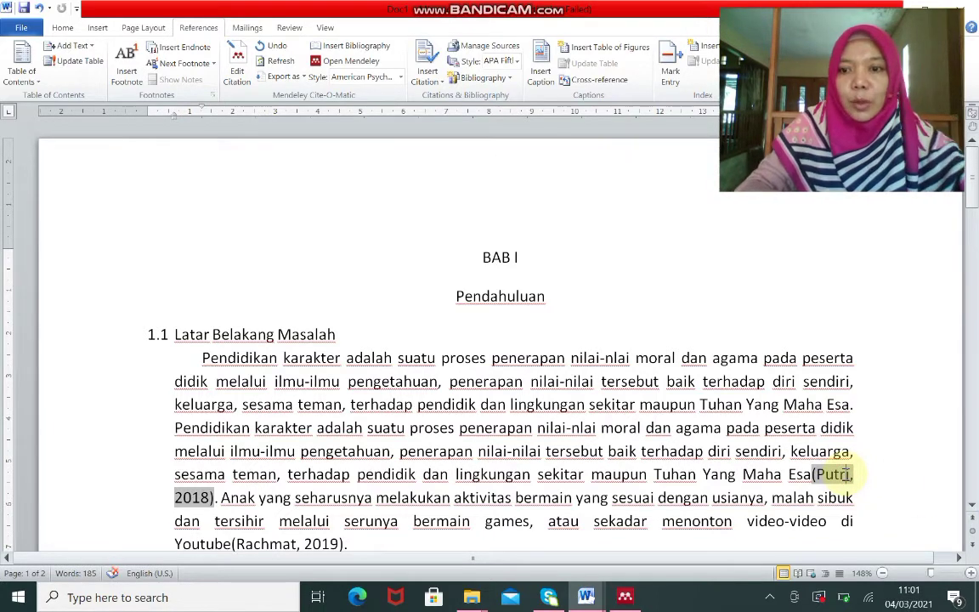
{"action": "key", "text": "Down"}
{"action": "key", "text": "Down"}
{"action": "key", "text": "Down"}
{"action": "key", "text": "Down"}
{"action": "key", "text": "Down"}
{"action": "key", "text": "Down"}
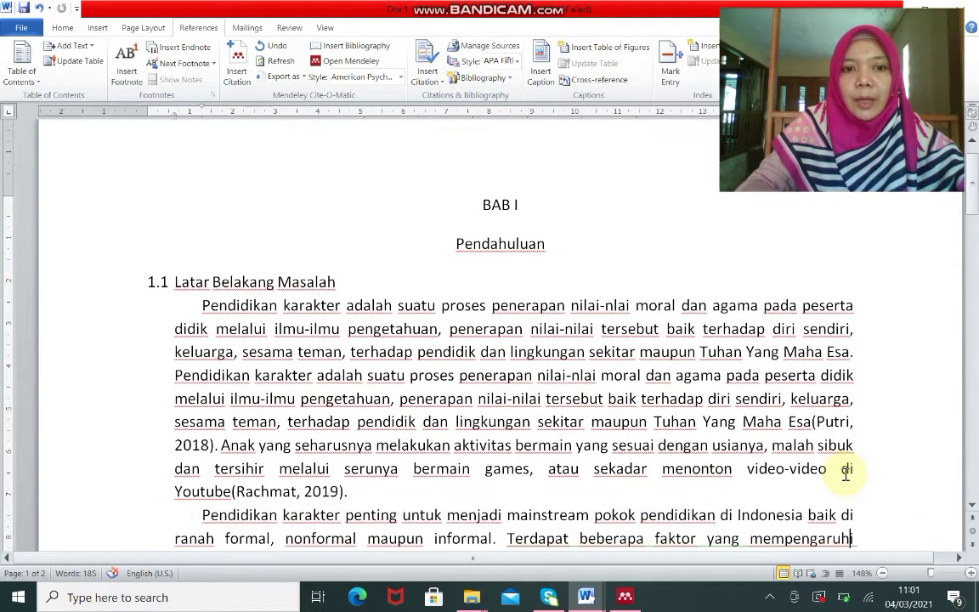
{"action": "left_click", "coordinate": [317, 469]}
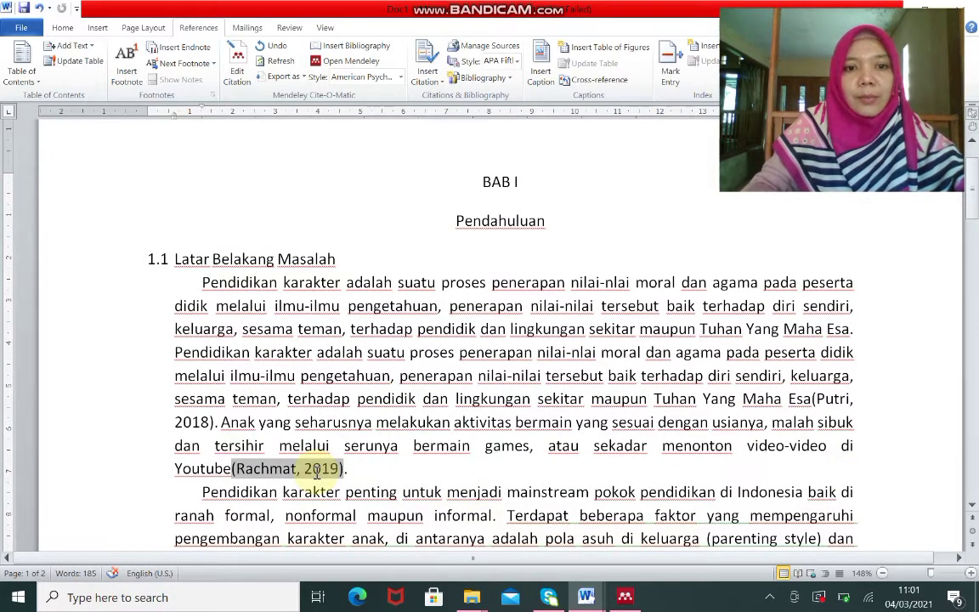
{"action": "key", "text": "Page_Down"}
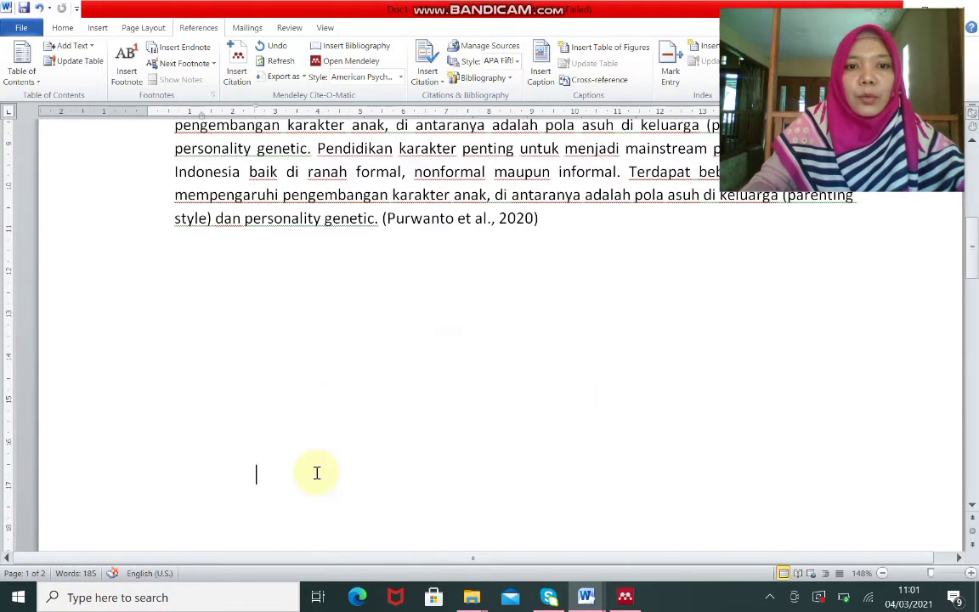
{"action": "left_click", "coordinate": [427, 223]}
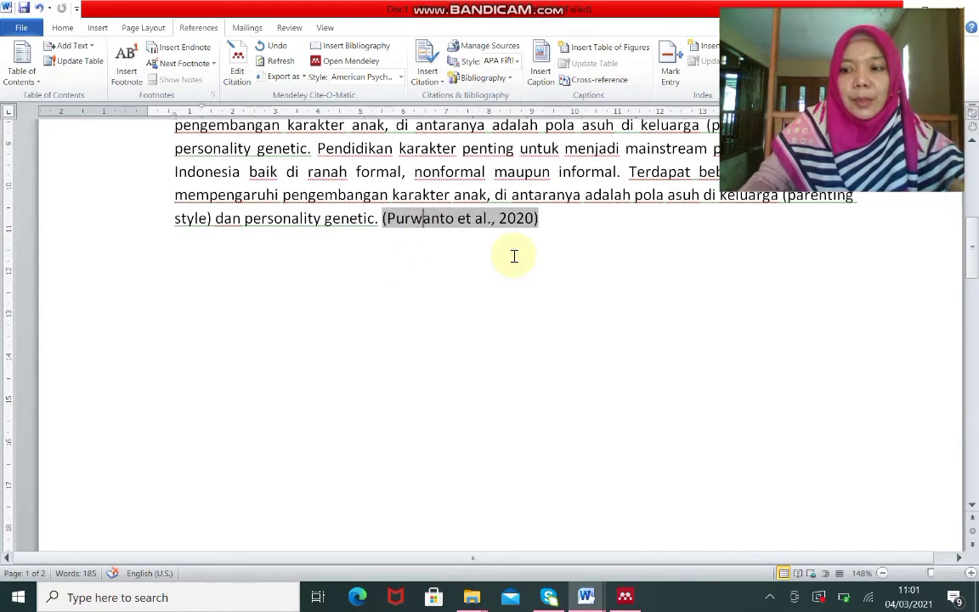
{"action": "key", "text": "Page_Down"}
{"action": "key", "text": "Page_Down"}
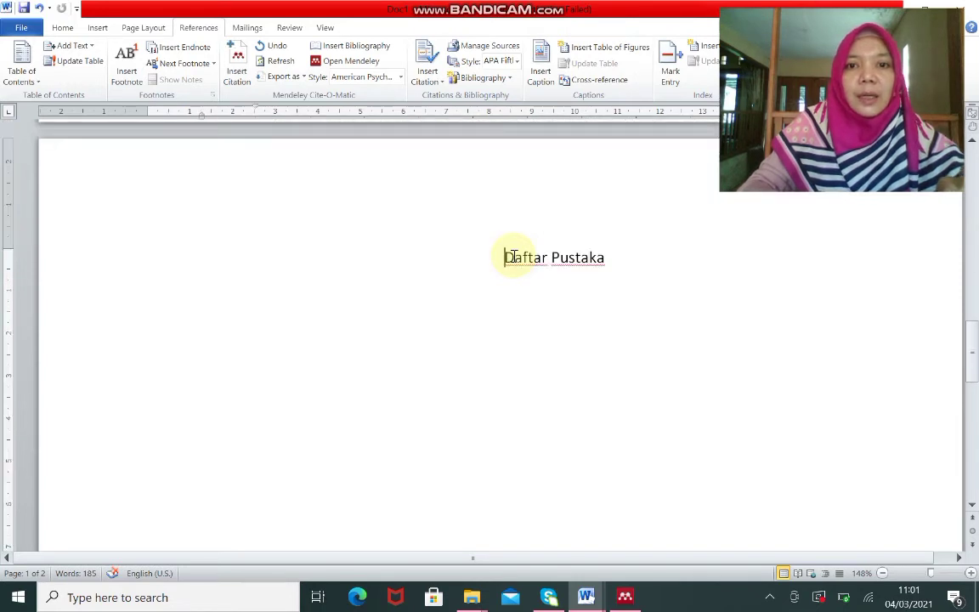
Step: Insert the Mendeley bibliography on the line below the "Daftar Pustaka" heading
{"action": "left_click", "coordinate": [638, 256]}
{"action": "key", "text": "Return"}
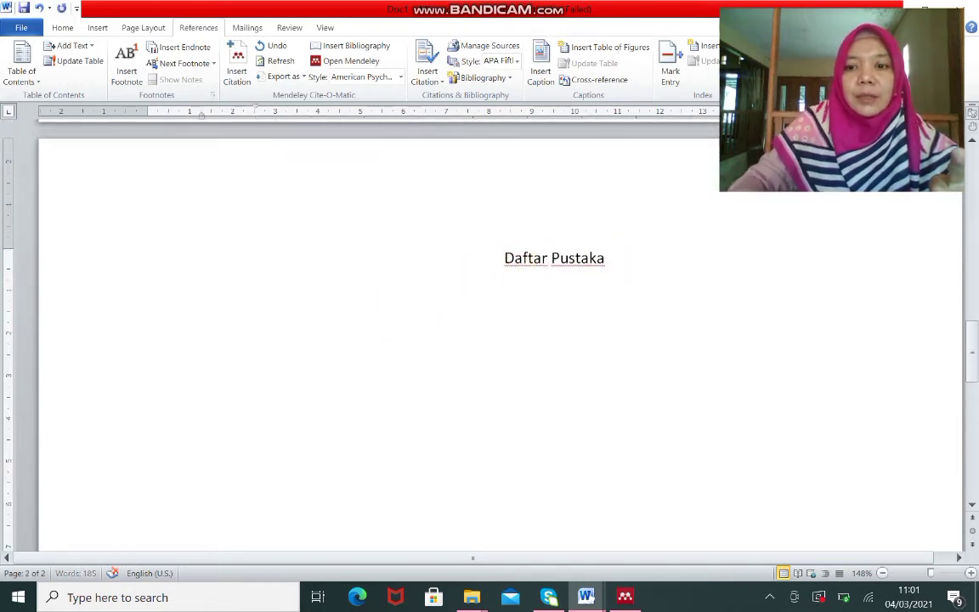
{"action": "key", "text": "BackSpace"}
{"action": "key", "text": "BackSpace"}
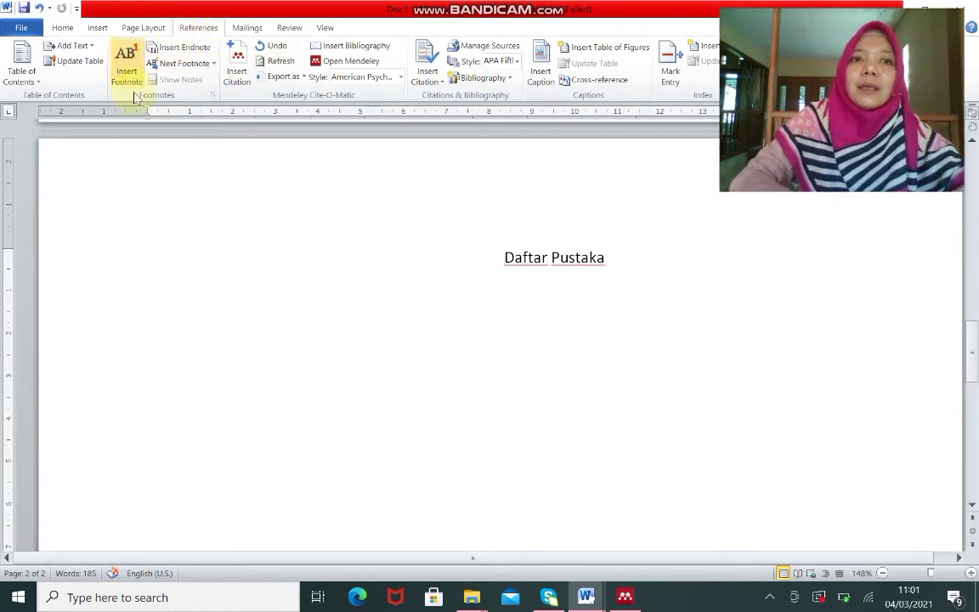
{"action": "left_click", "coordinate": [342, 48]}
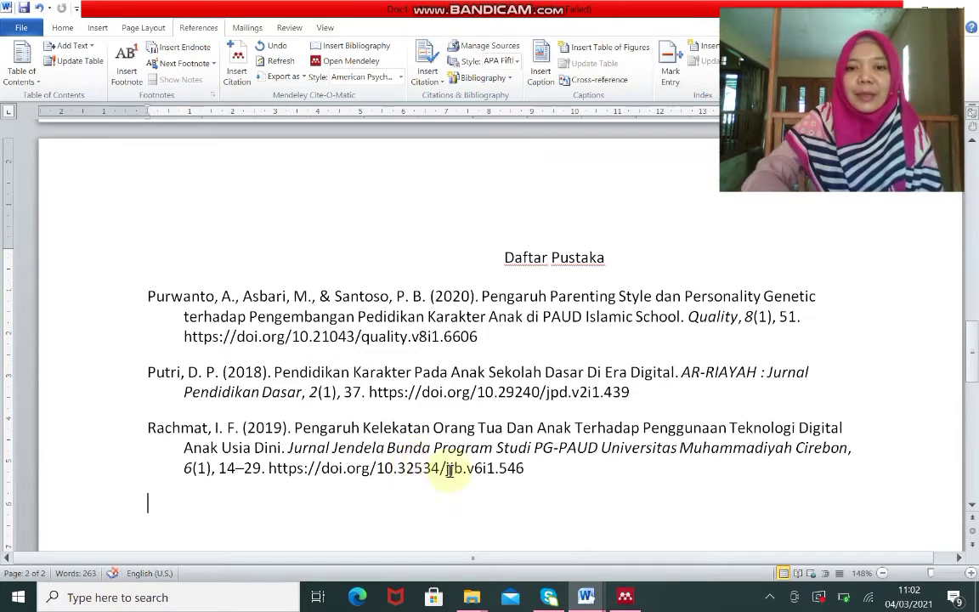
Step: Switch to the BAB I document and look through its text and footnotes to the end of the page
{"action": "mouse_move", "coordinate": [588, 599]}
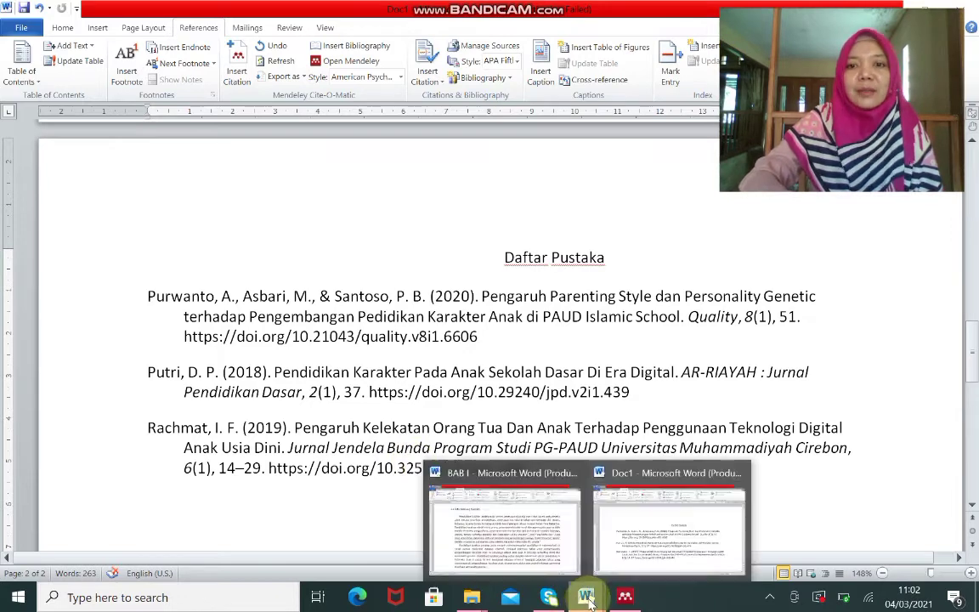
{"action": "left_click", "coordinate": [528, 529]}
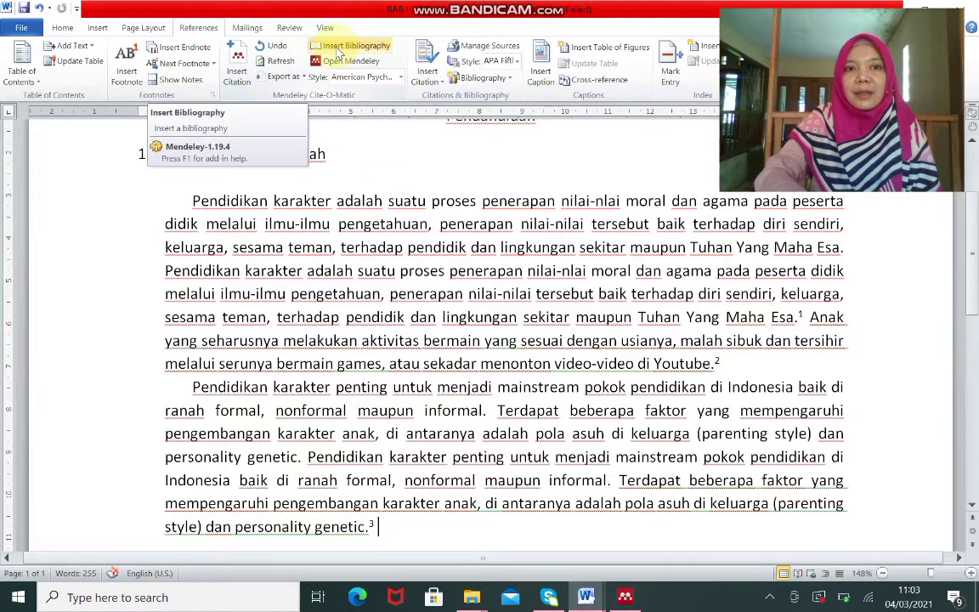
{"action": "scroll", "coordinate": [396, 517], "scroll_direction": "down", "scroll_amount": 1}
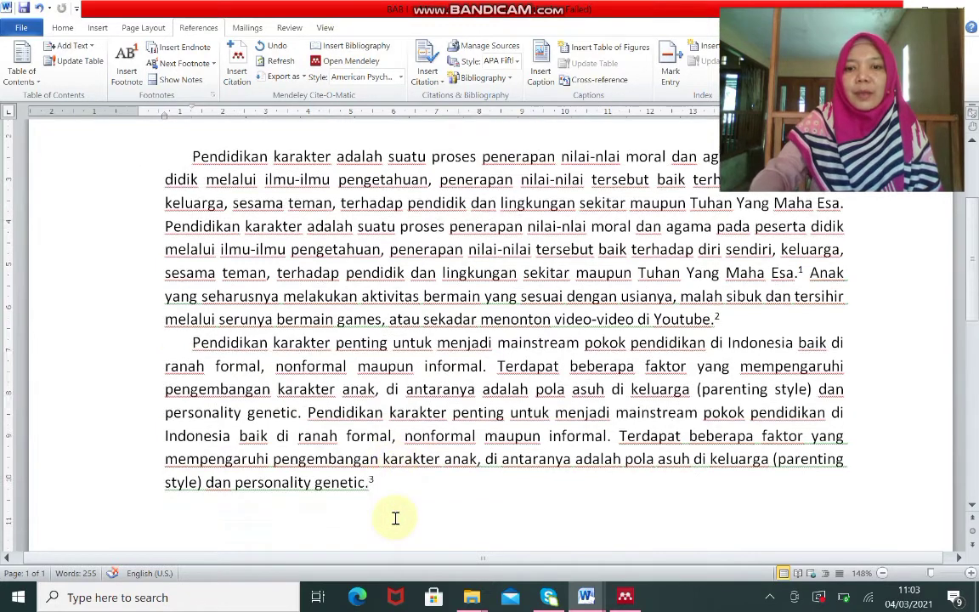
{"action": "scroll", "coordinate": [395, 518], "scroll_direction": "down", "scroll_amount": 6}
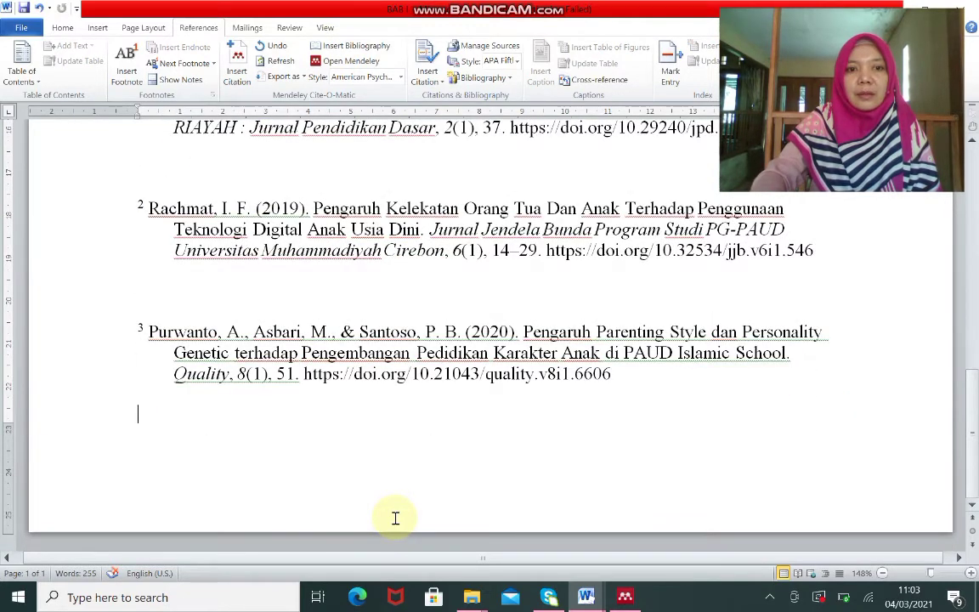
{"action": "scroll", "coordinate": [395, 517], "scroll_direction": "down", "scroll_amount": 1}
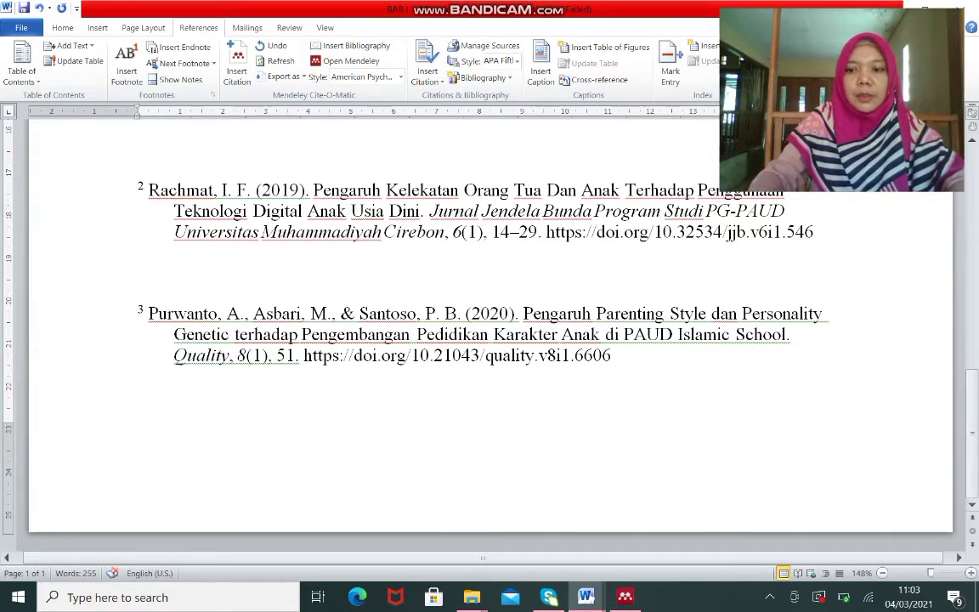
{"action": "scroll", "coordinate": [490, 340], "scroll_direction": "up", "scroll_amount": 3}
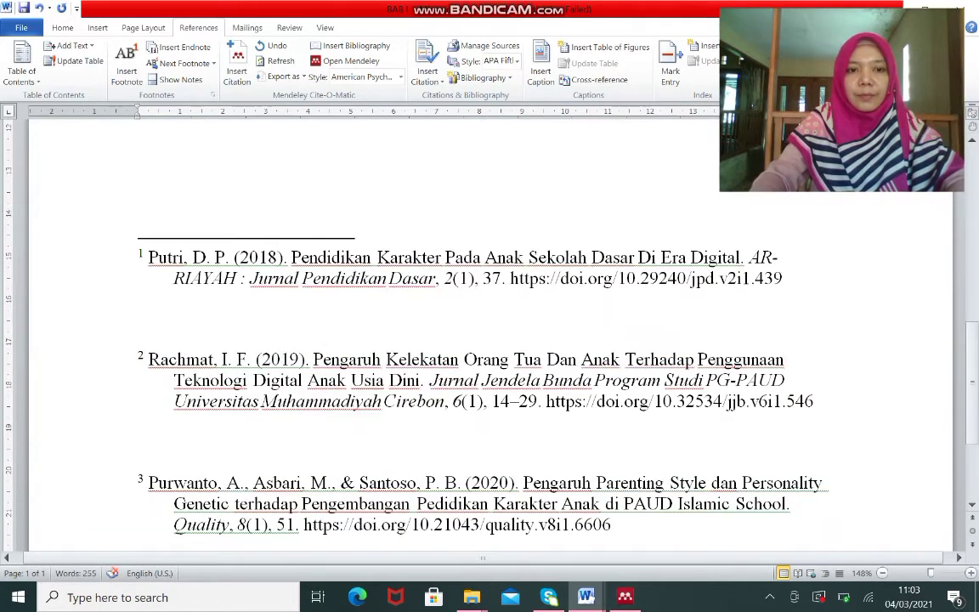
{"action": "key", "text": "ctrl+d"}
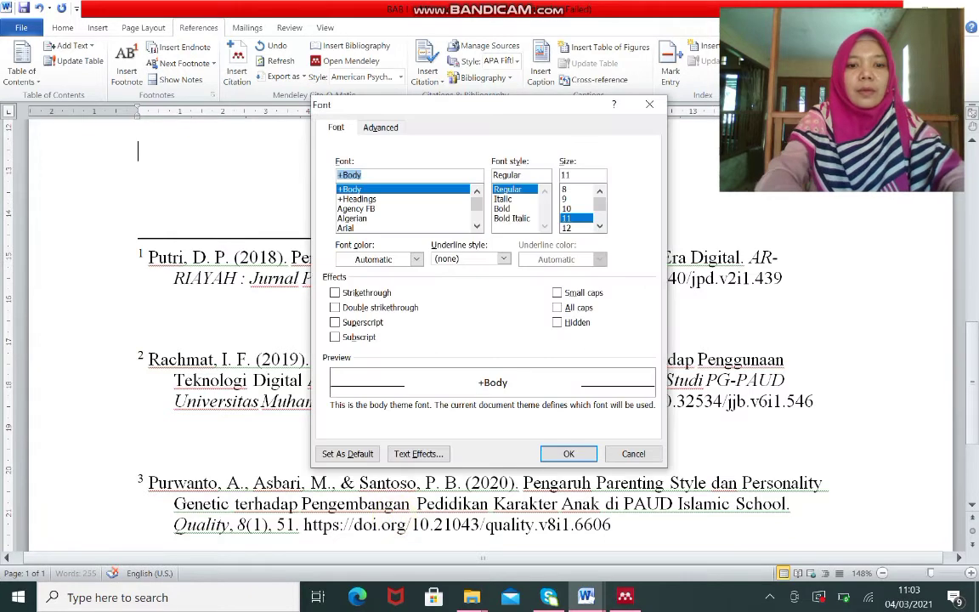
{"action": "type", "text": "D"}
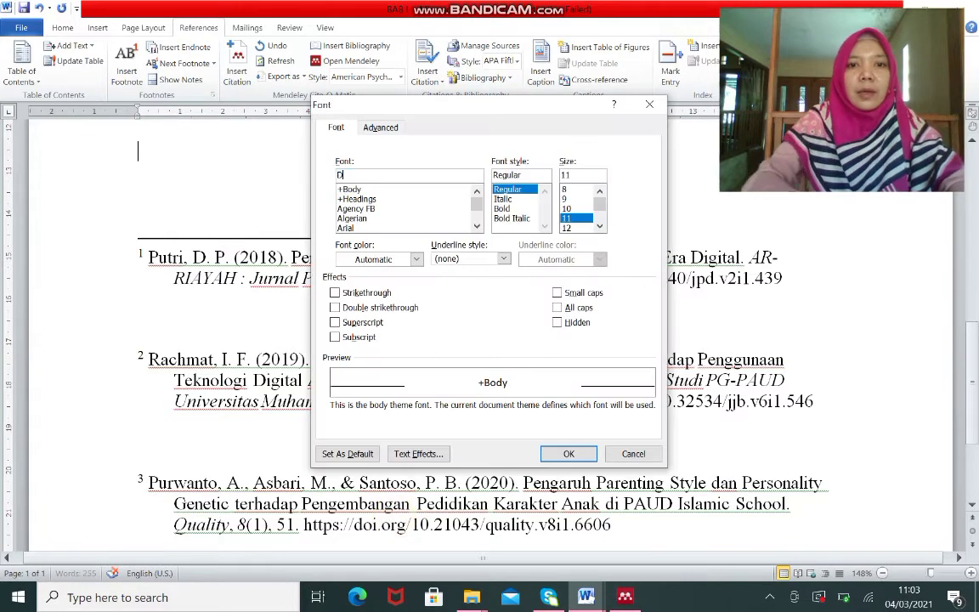
{"action": "left_click", "coordinate": [661, 106]}
Step: Enter "Daftar Pustaka" on the empty line between the chapter text and the footnotes
{"action": "type", "text": "D"}
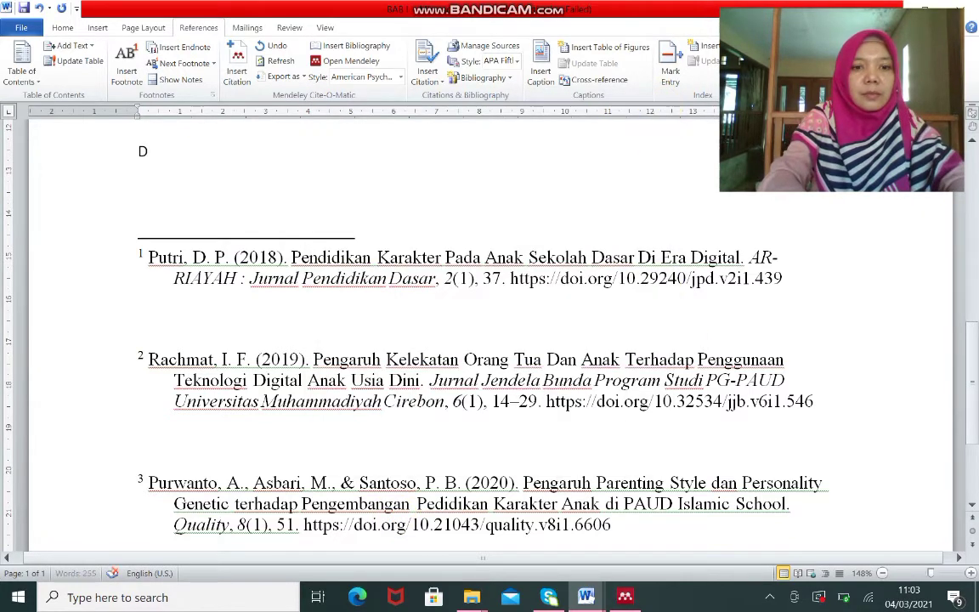
{"action": "type", "text": "aftar"}
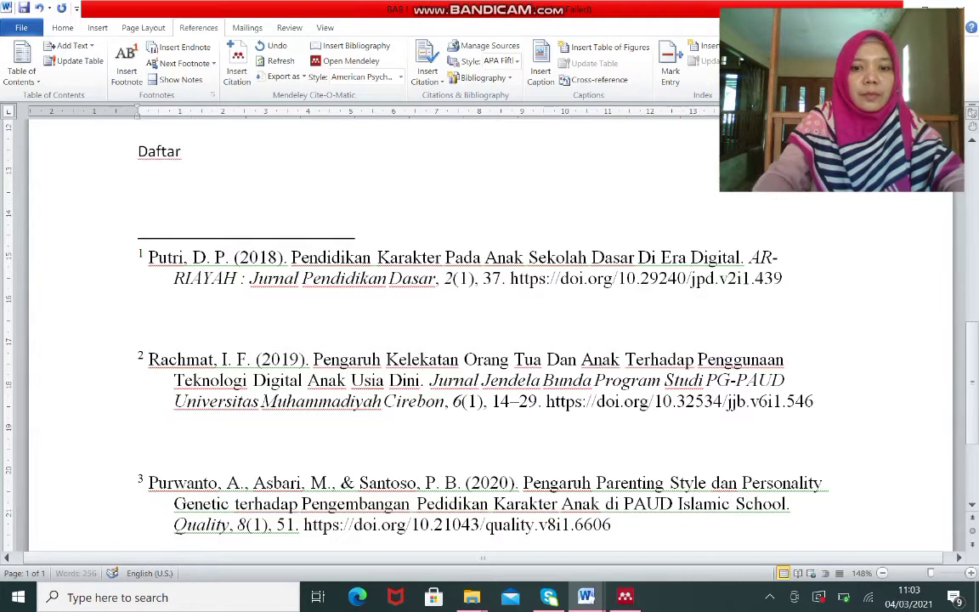
{"action": "type", "text": " Pustaka"}
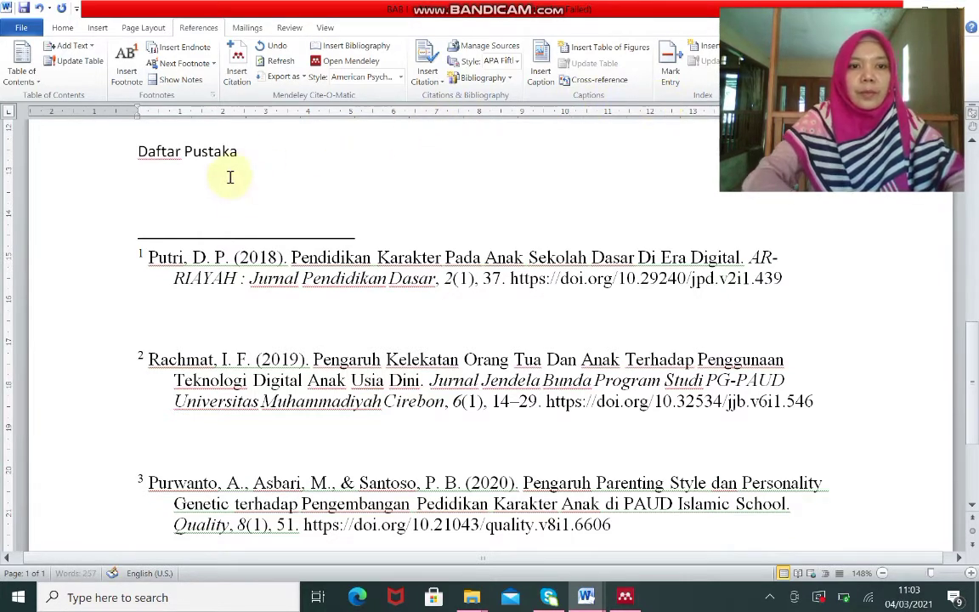
{"action": "left_click", "coordinate": [626, 597]}
{"action": "mouse_move", "coordinate": [588, 600]}
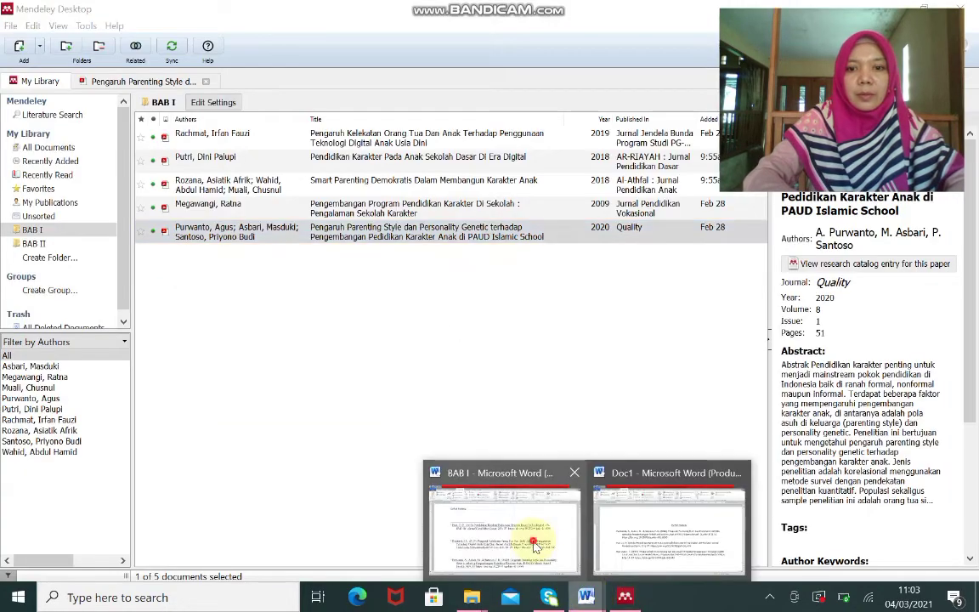
{"action": "left_click", "coordinate": [480, 491]}
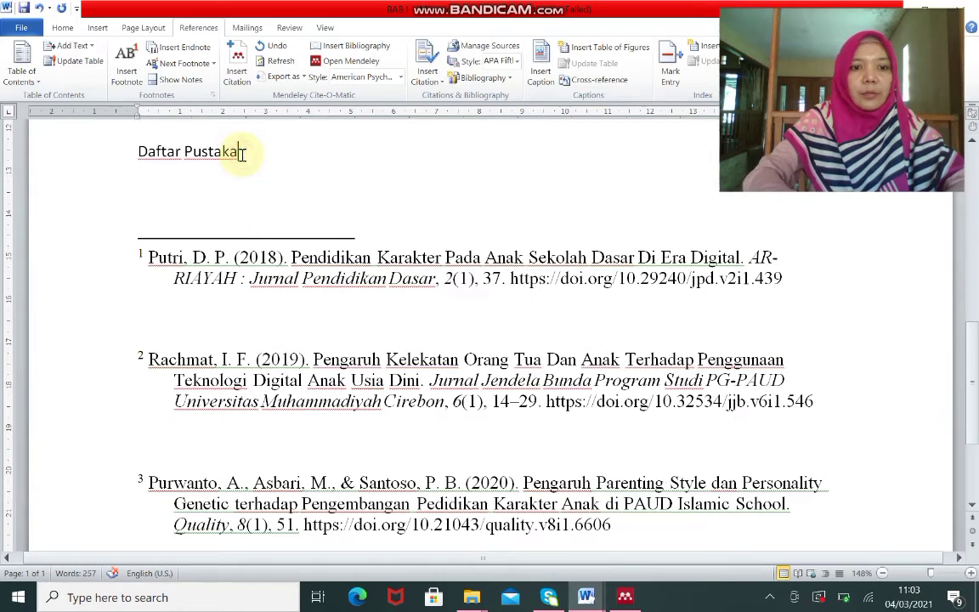
Step: Move the "Daftar Pustaka" heading to the first line of a new page and centre it
{"action": "left_click_drag", "start_coordinate": [114, 144], "coordinate": [146, 160]}
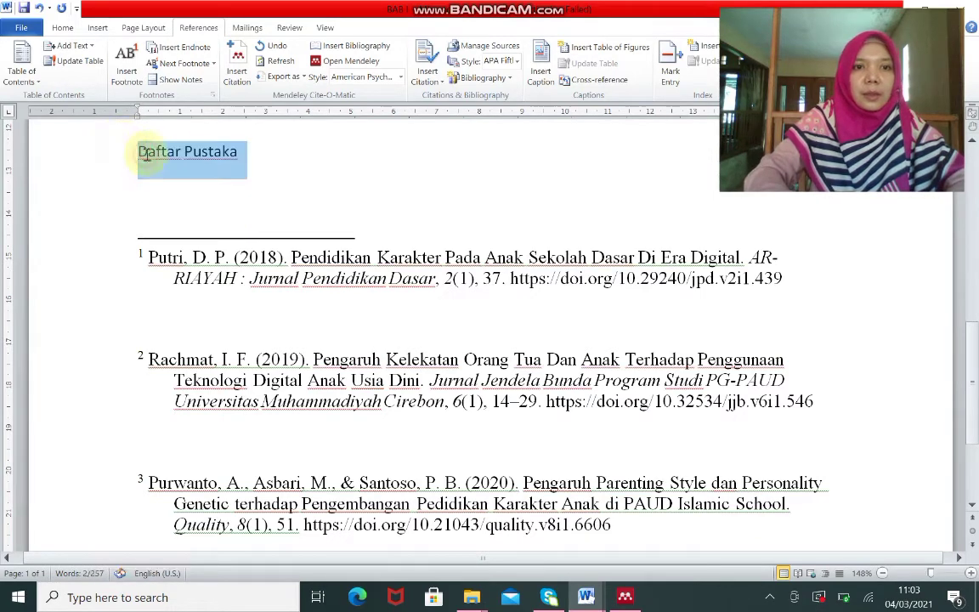
{"action": "left_click", "coordinate": [136, 153]}
{"action": "key", "text": "ctrl+Return"}
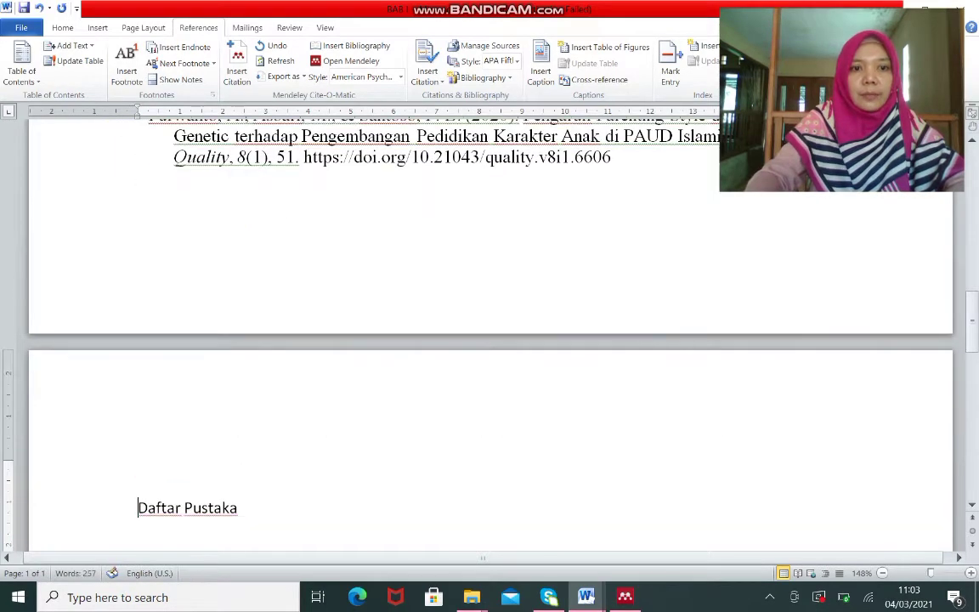
{"action": "key", "text": "ctrl+e"}
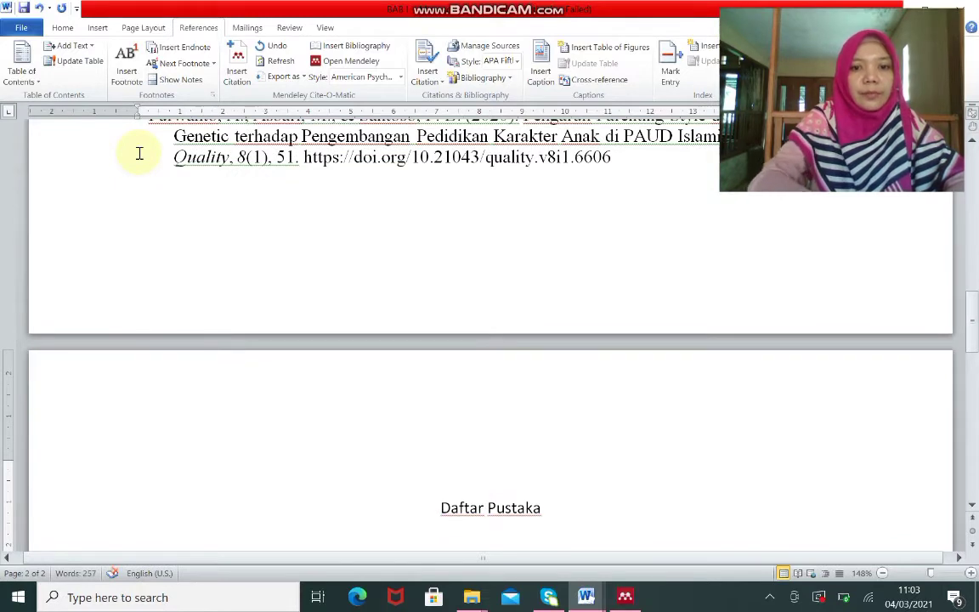
{"action": "left_click", "coordinate": [92, 473]}
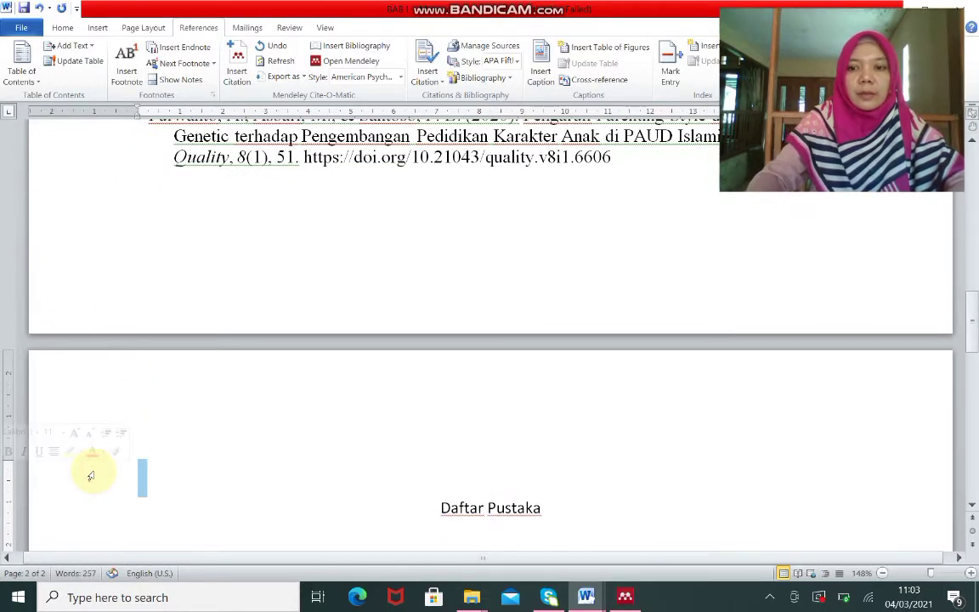
{"action": "key", "text": "Delete"}
{"action": "left_click", "coordinate": [553, 470]}
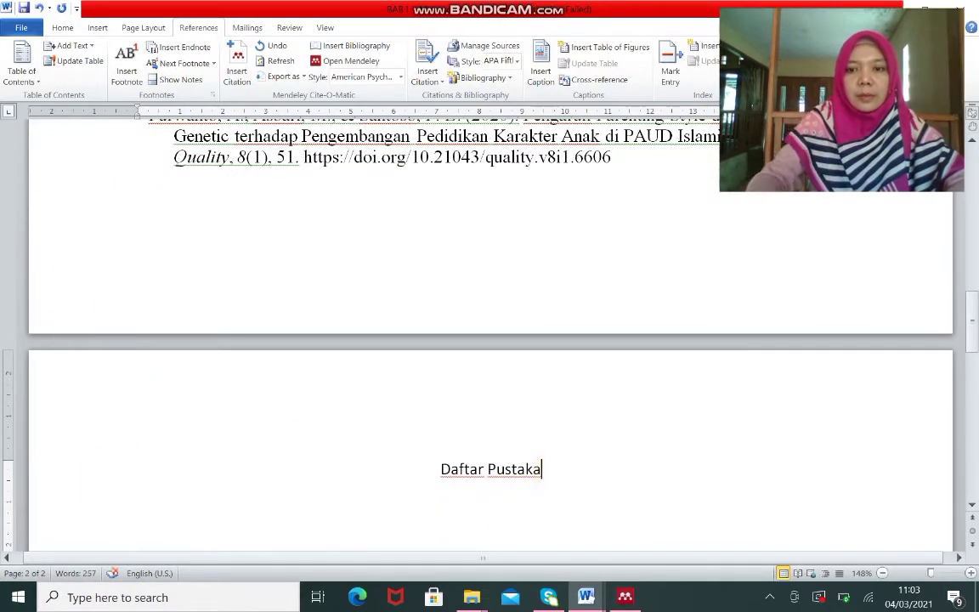
Step: Try to insert the Mendeley bibliography below the "Daftar Pustaka" heading and delete the inserted line
{"action": "key", "text": "Return"}
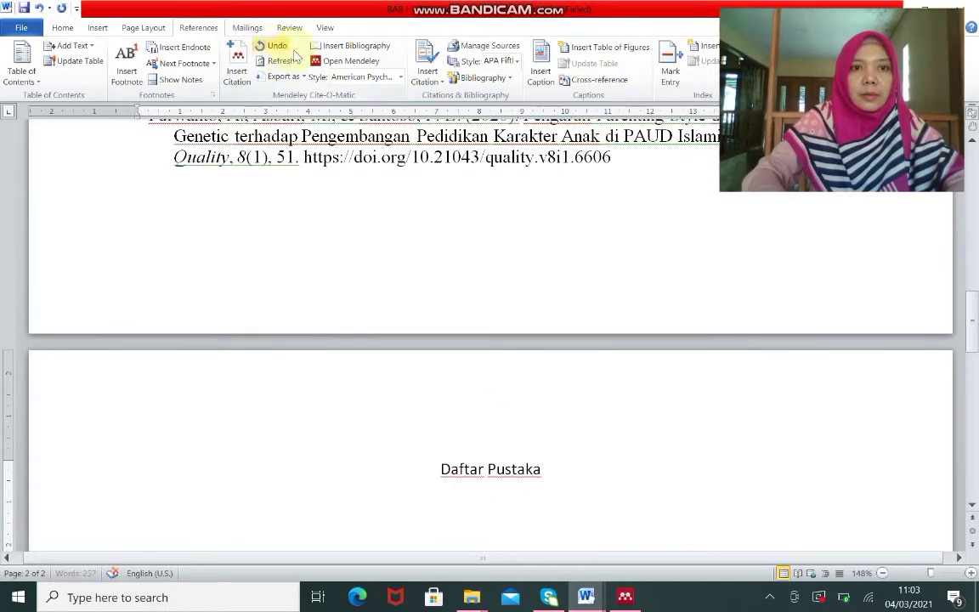
{"action": "left_click", "coordinate": [340, 49]}
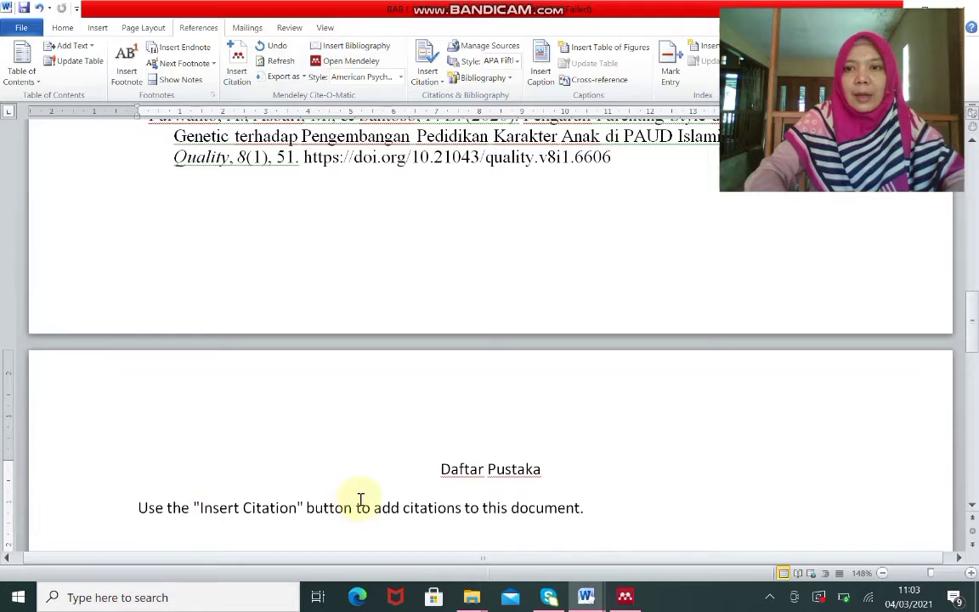
{"action": "left_click", "coordinate": [104, 508]}
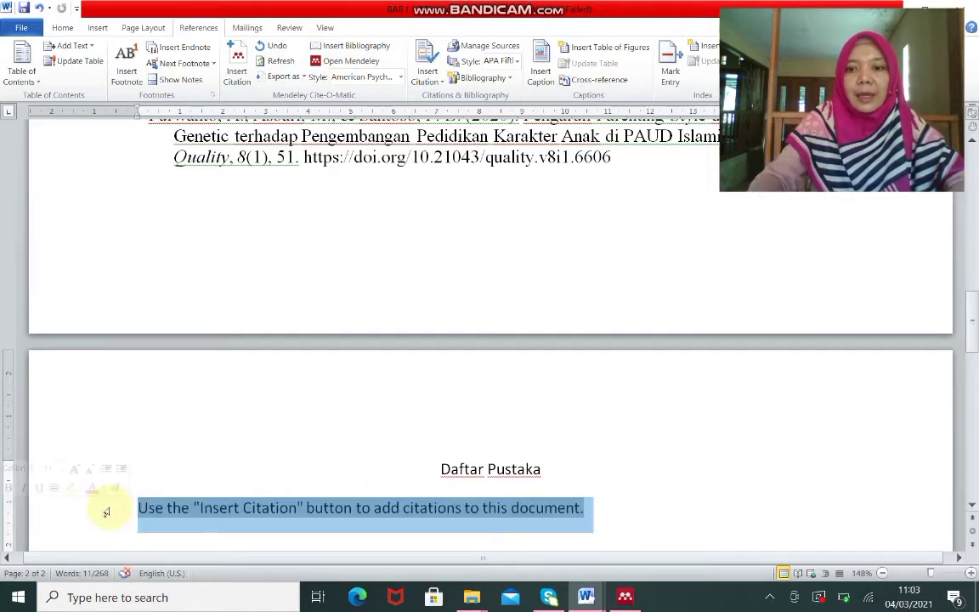
{"action": "key", "text": "Delete"}
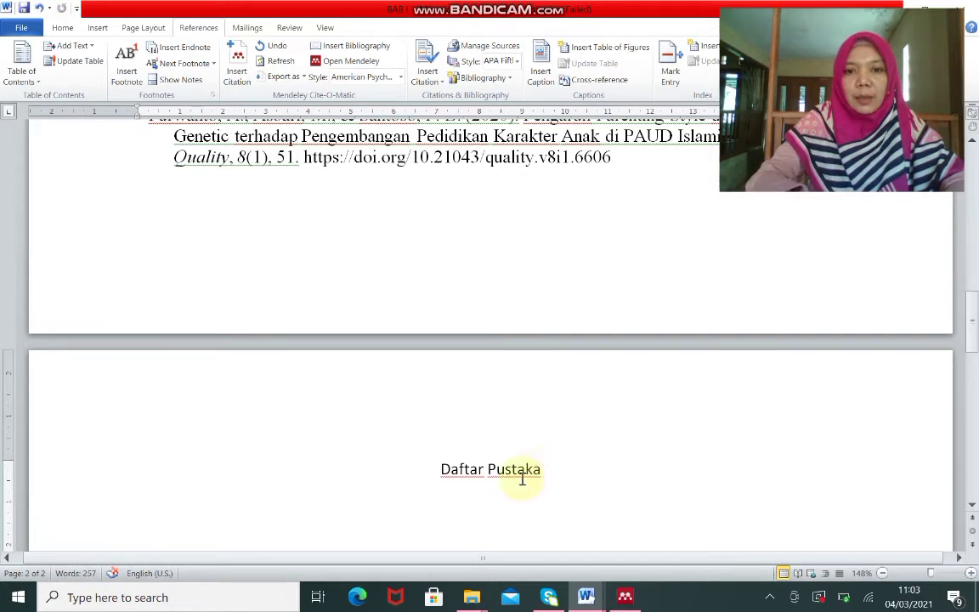
Step: Restart the line below "Daftar Pustaka", retry the Mendeley bibliography on it, and remove the inserted text again
{"action": "key", "text": "BackSpace"}
{"action": "key", "text": "BackSpace"}
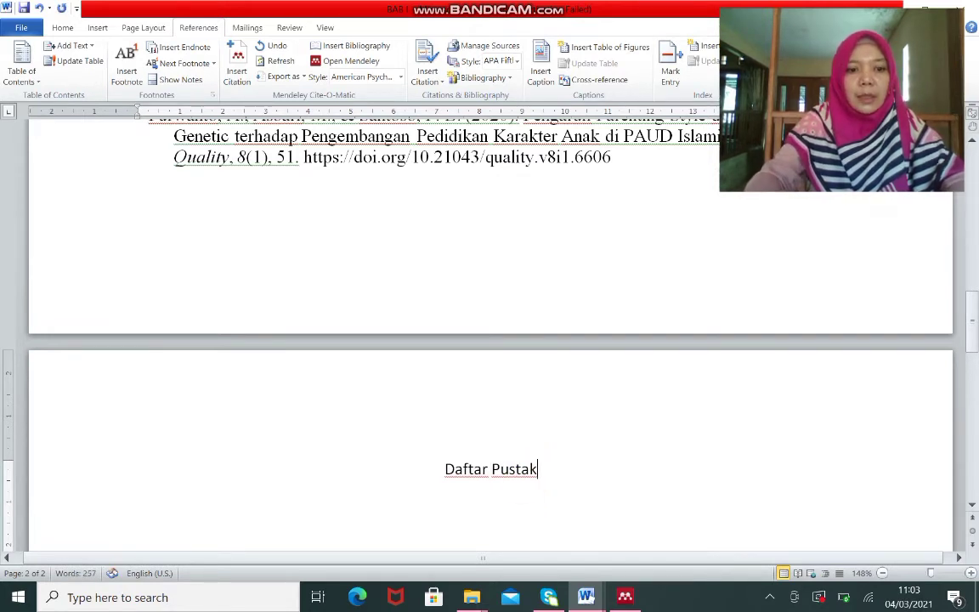
{"action": "type", "text": "a"}
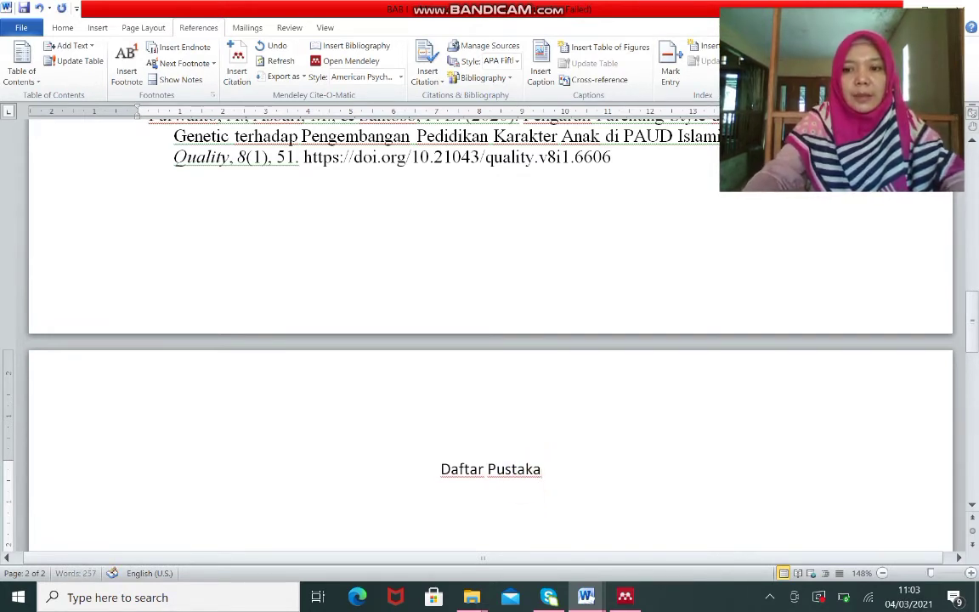
{"action": "key", "text": "Return"}
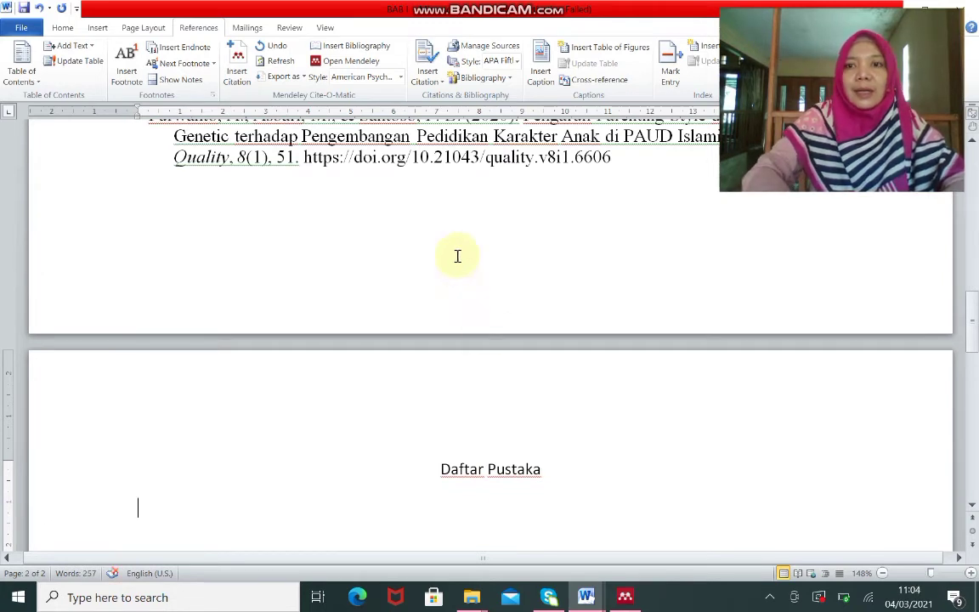
{"action": "left_click", "coordinate": [385, 51]}
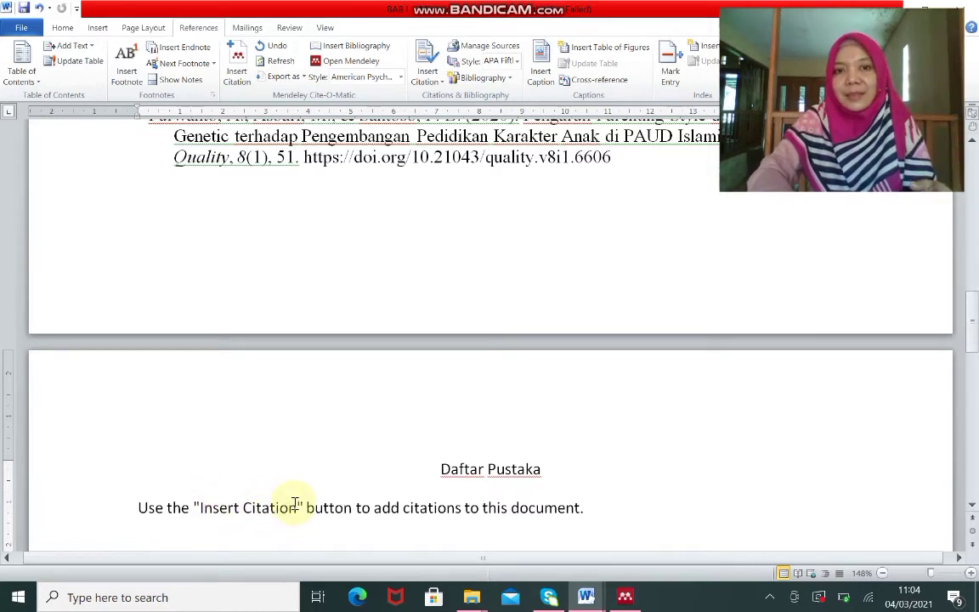
{"action": "left_click", "coordinate": [104, 508]}
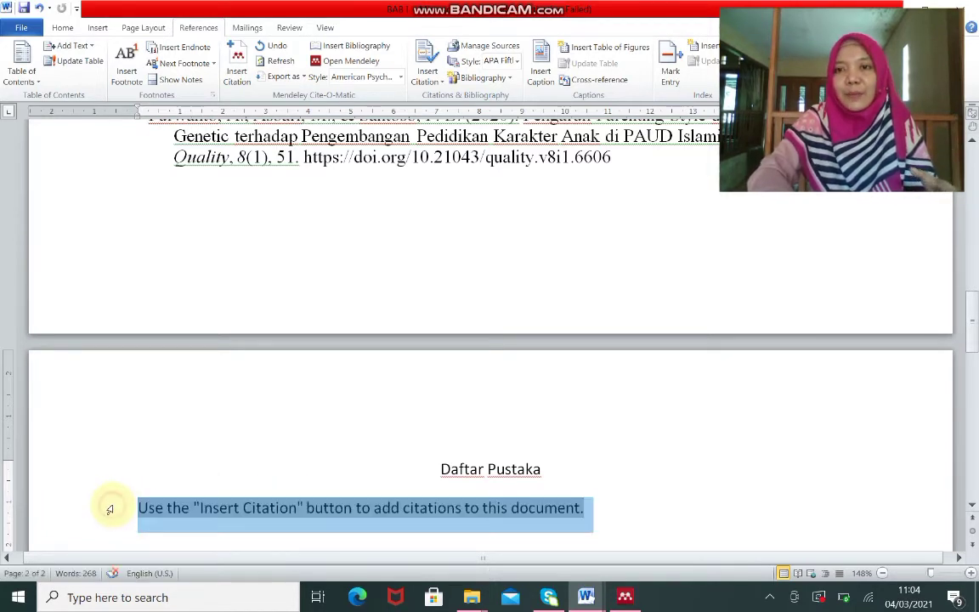
{"action": "key", "text": "Delete"}
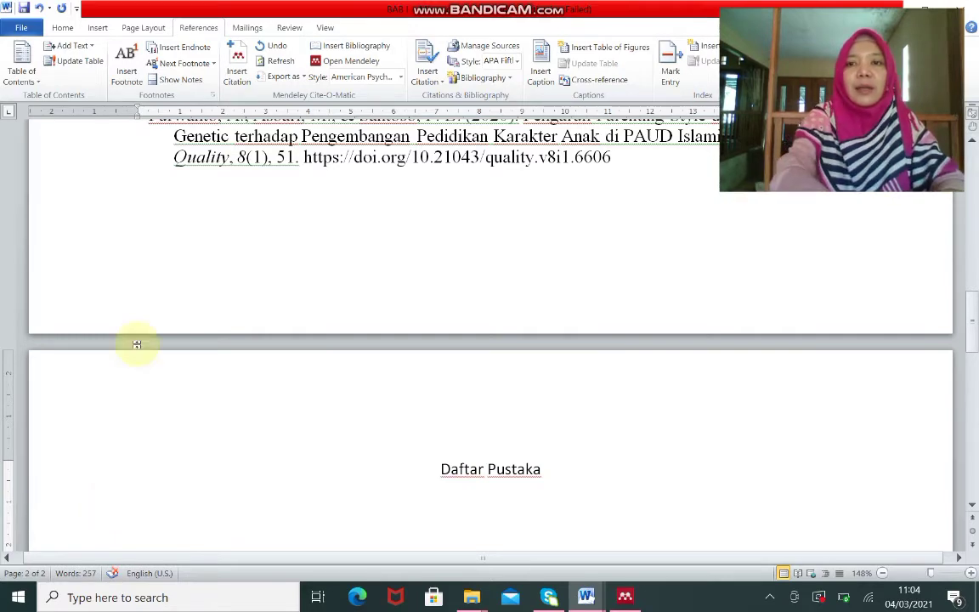
Step: Copy all three footnote references and paste them on the line below the "Daftar Pustaka" heading
{"action": "left_click", "coordinate": [287, 156]}
{"action": "scroll", "coordinate": [288, 156], "scroll_direction": "up", "scroll_amount": 5}
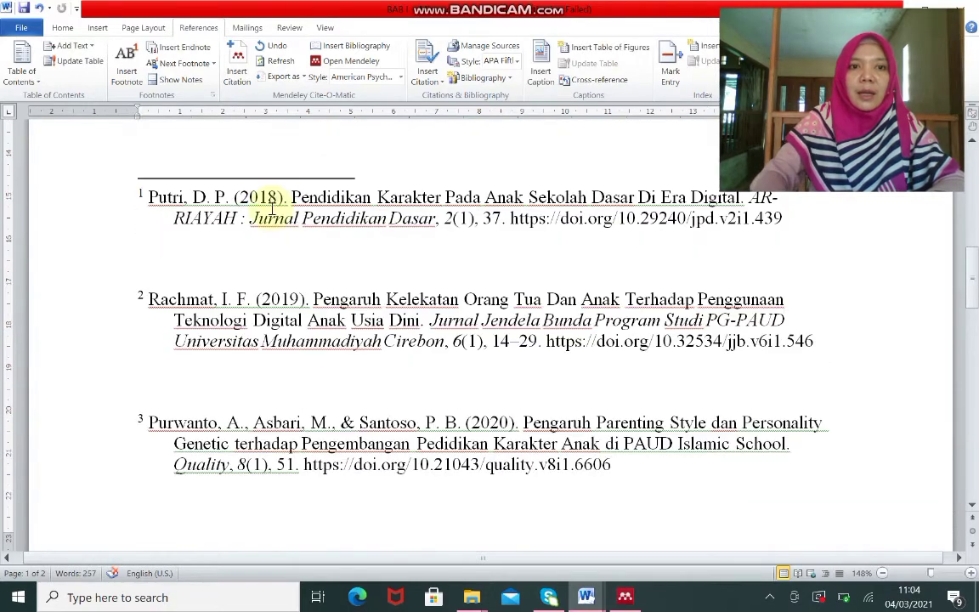
{"action": "left_click", "coordinate": [257, 217]}
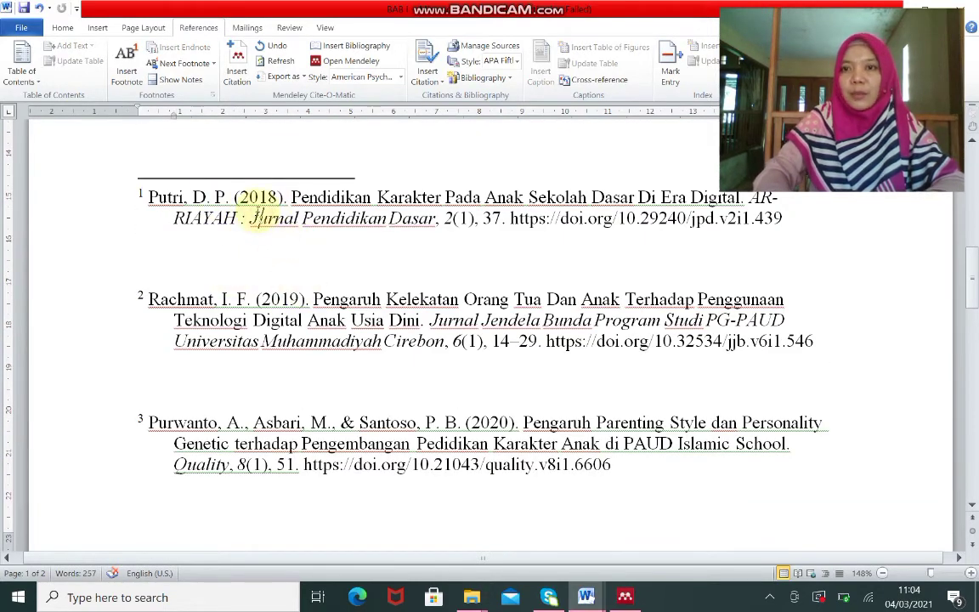
{"action": "left_click", "coordinate": [217, 199]}
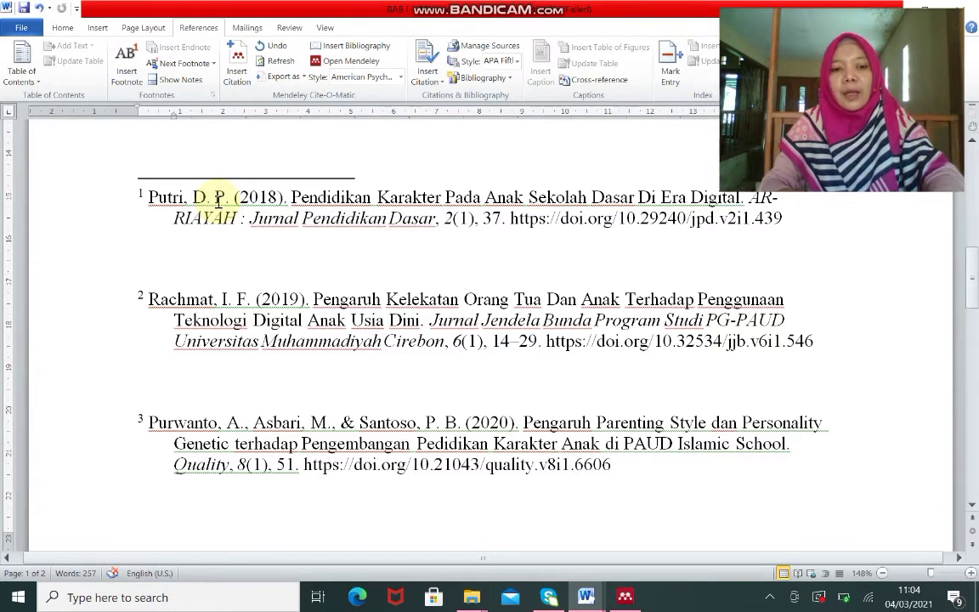
{"action": "key", "text": "ctrl+a"}
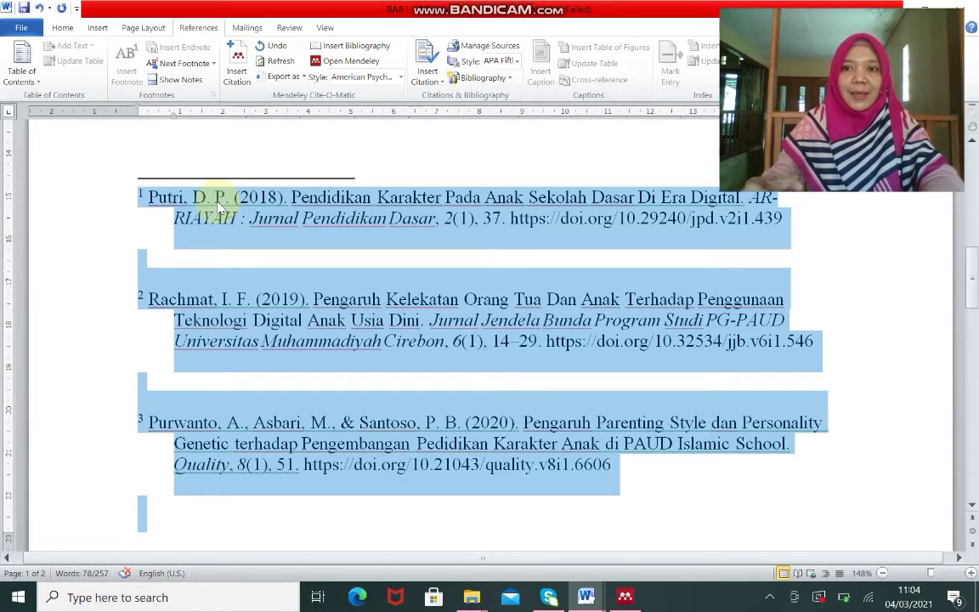
{"action": "scroll", "coordinate": [218, 207], "scroll_direction": "down", "scroll_amount": 5}
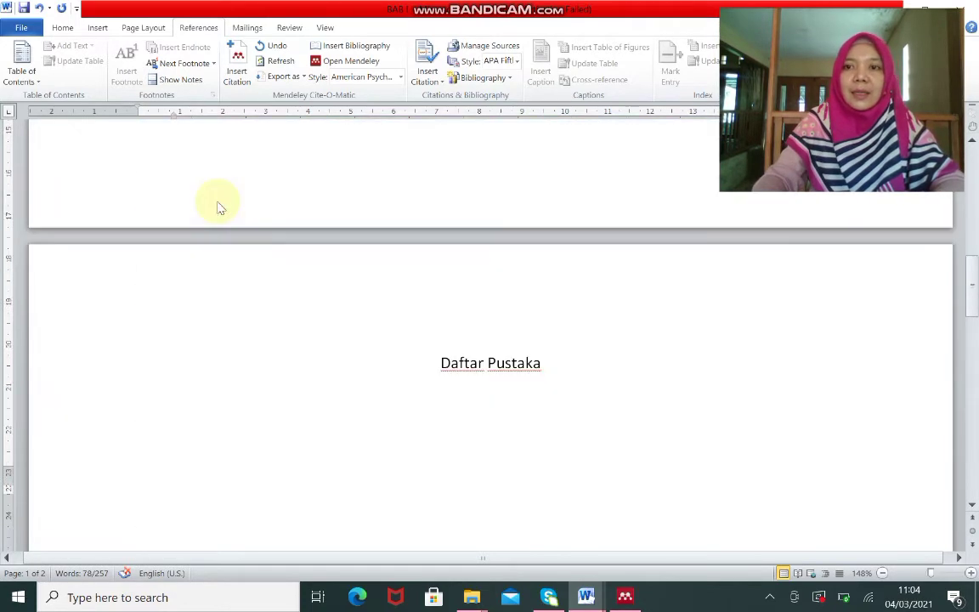
{"action": "left_click", "coordinate": [218, 202]}
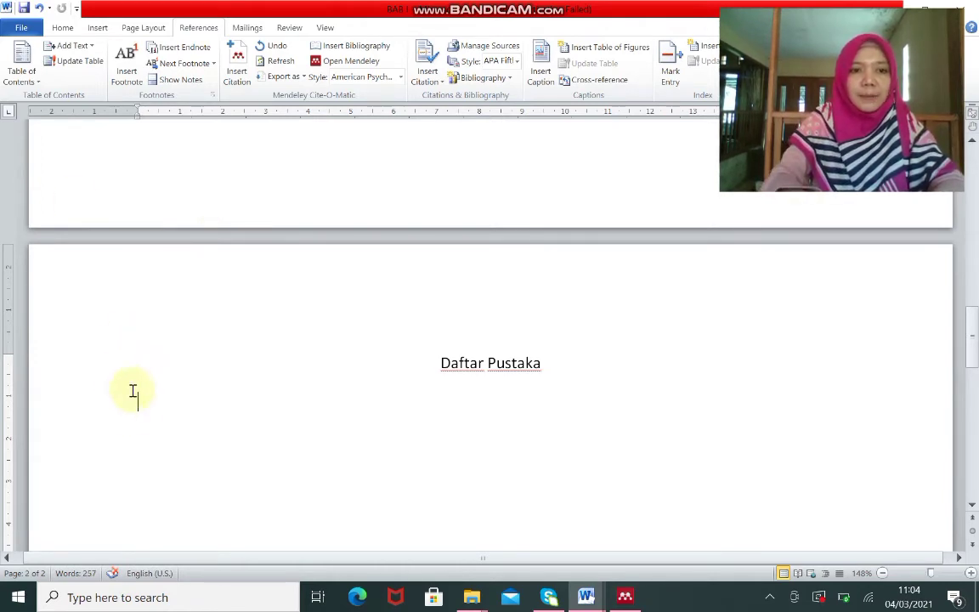
{"action": "scroll", "coordinate": [222, 480], "scroll_direction": "down", "scroll_amount": 3}
{"action": "type", "text": "1 Putri, D. P. (2018). Pendidikan Karakter Pada Anak Sekolah Dasar Di Era Digital. AR-RIAYAH : Jurnal Pendidikan Dasar, 2(1), 37. https://doi.org/10.29240/jpd.v2i1.439  1 Rachmat, I. F. (2019). Pengaruh Kelekatan Orang Tua Dan Anak Terhadap Penggunaan Teknologi Digital Anak Usia Dini. Jurnal Jendela Bunda Program Studi PG-PAUD Universitas Muhammadiyah Cirebon, 6(1), 14–29. https://doi.org/10.32534/jjb.v6i1.546  1 Purwanto, A., Asbari, M., & Santoso, P. B. (2020). Pengaruh Parenting Style dan Personality Genetic terhadap Pengembangan Pendidikan Karakter Anak di PAUD Islamic School. Quality, 8(1), 51. https://doi.org/10.21043/quality.v8i1.6606"}
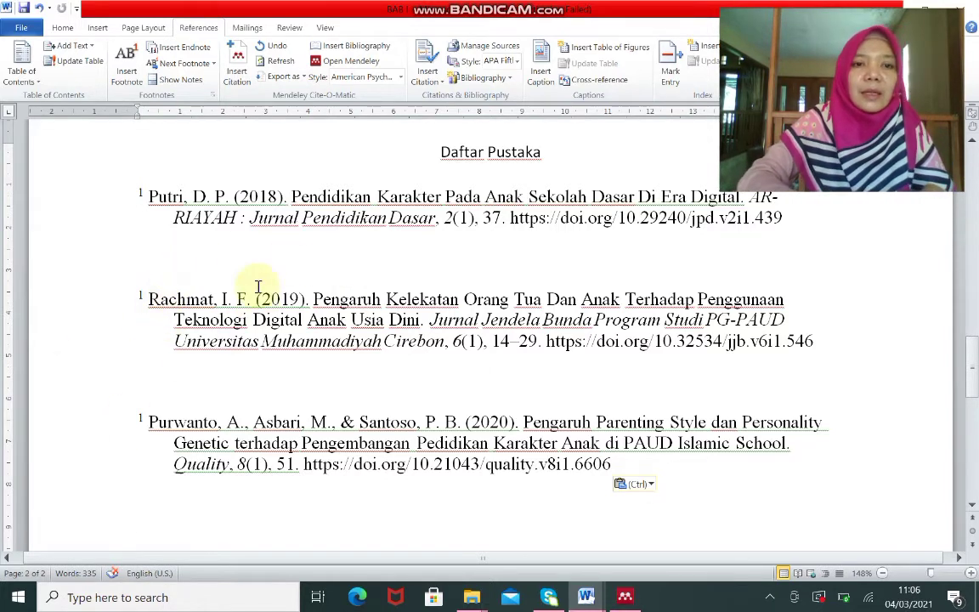
Step: Remove the superscript footnote number and the space after it from the start of all three pasted references
{"action": "double_click", "coordinate": [148, 195]}
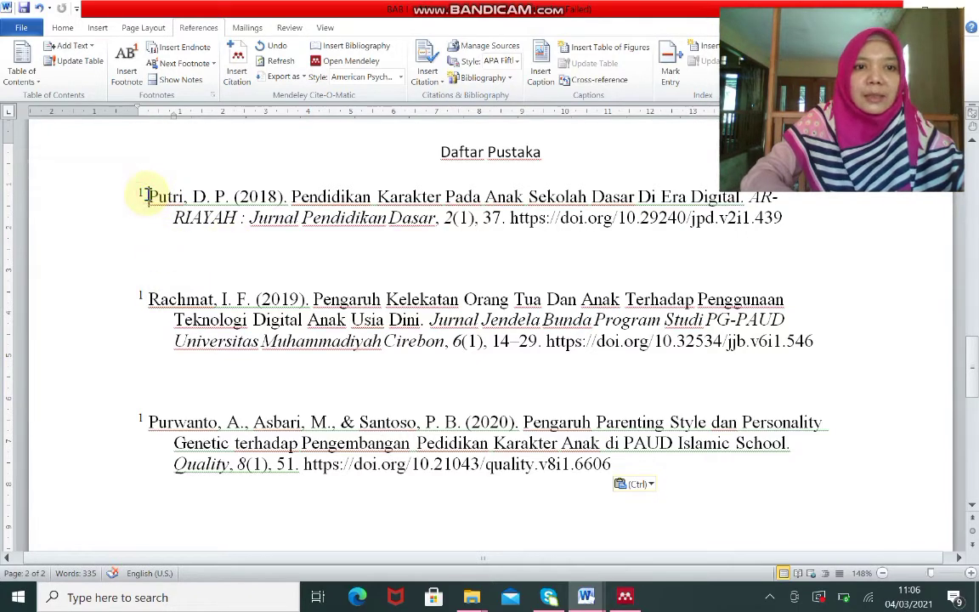
{"action": "key", "text": "BackSpace"}
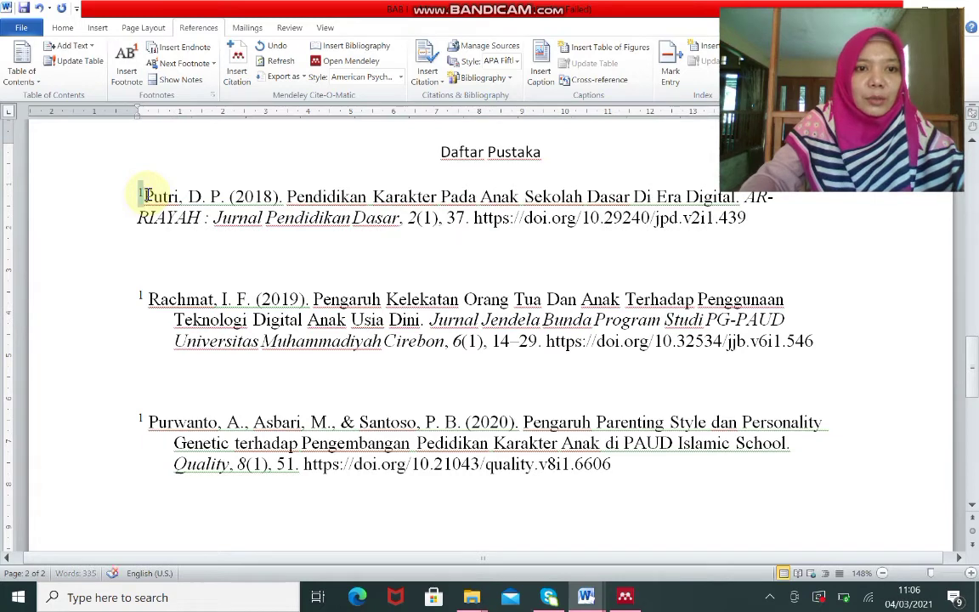
{"action": "key", "text": "BackSpace"}
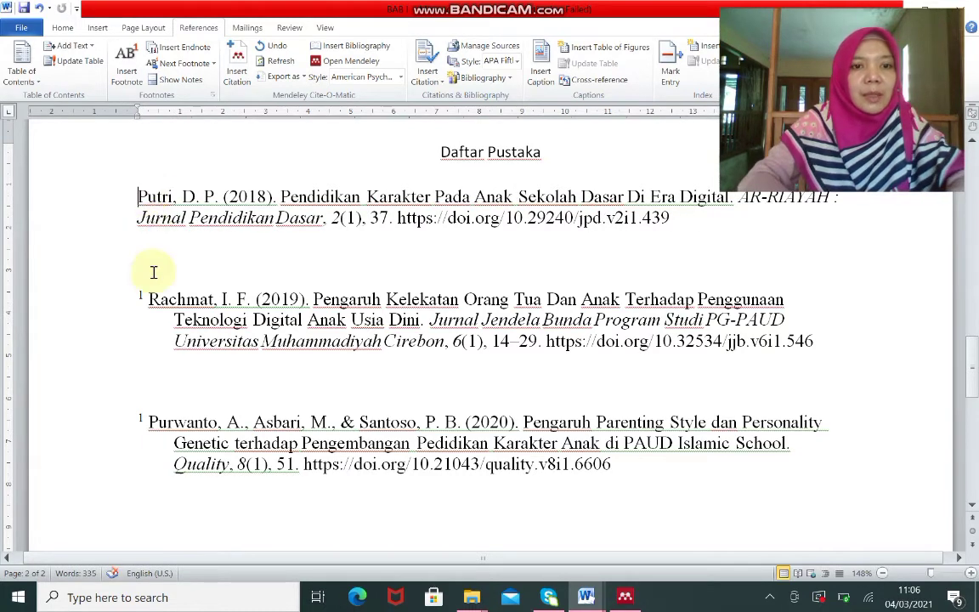
{"action": "double_click", "coordinate": [146, 299]}
{"action": "key", "text": "BackSpace"}
{"action": "key", "text": "BackSpace"}
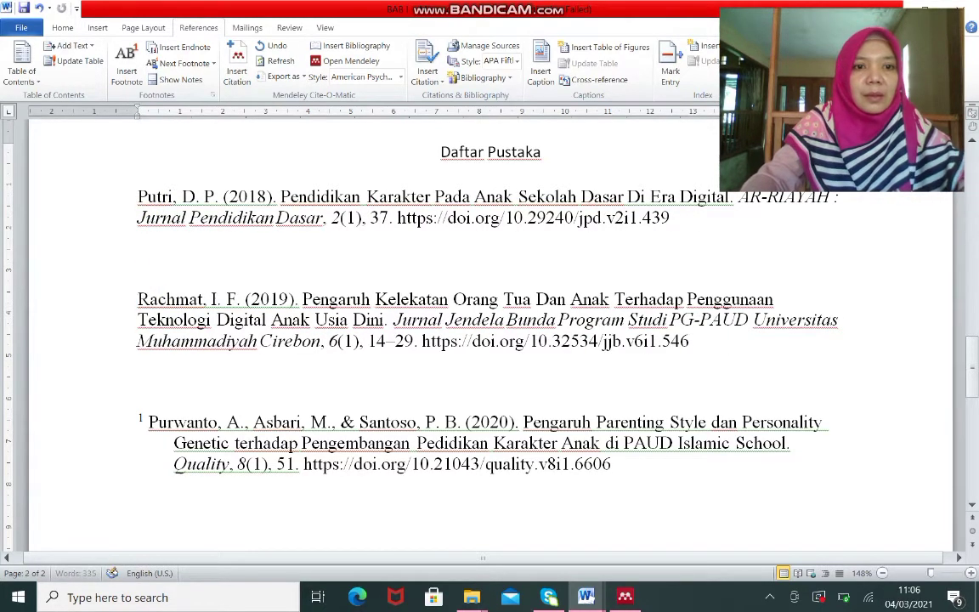
{"action": "double_click", "coordinate": [146, 421]}
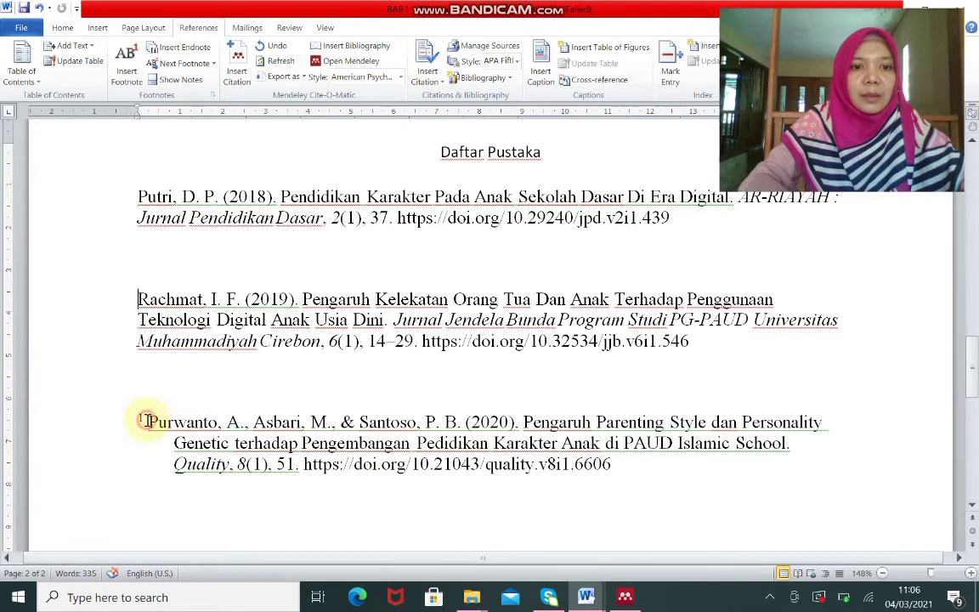
{"action": "key", "text": "BackSpace"}
{"action": "key", "text": "BackSpace"}
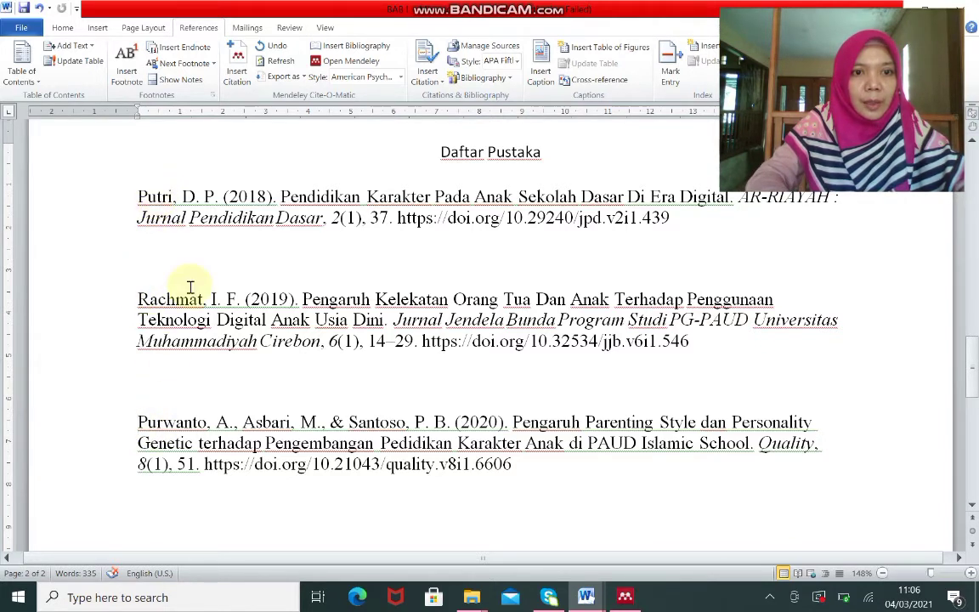
Step: Move the 2020 "Pengaruh Parenting Style" entry to the start of the reference list and delete the empty line above the 2019 entry
{"action": "left_click_drag", "start_coordinate": [100, 425], "coordinate": [125, 202]}
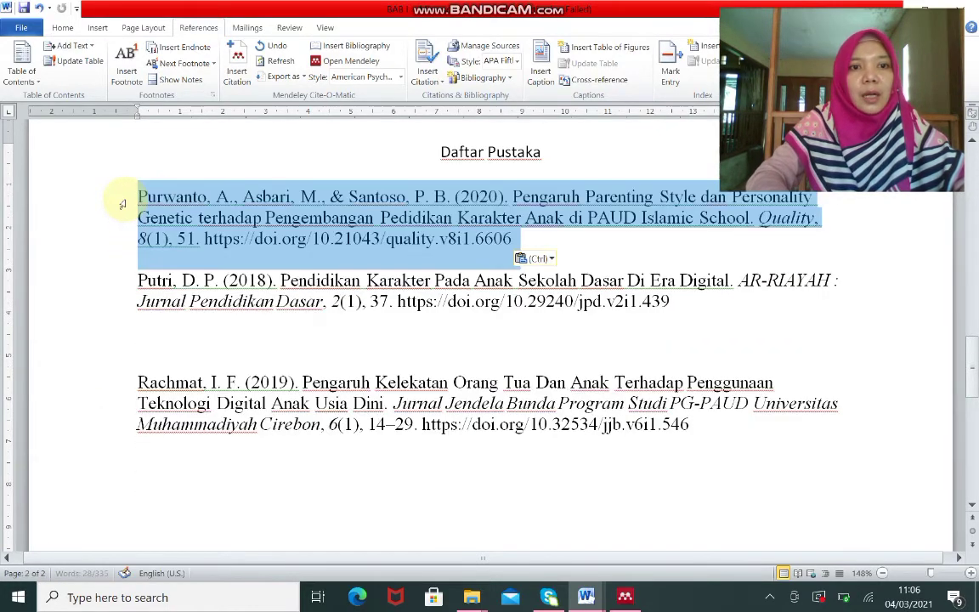
{"action": "left_click", "coordinate": [385, 330]}
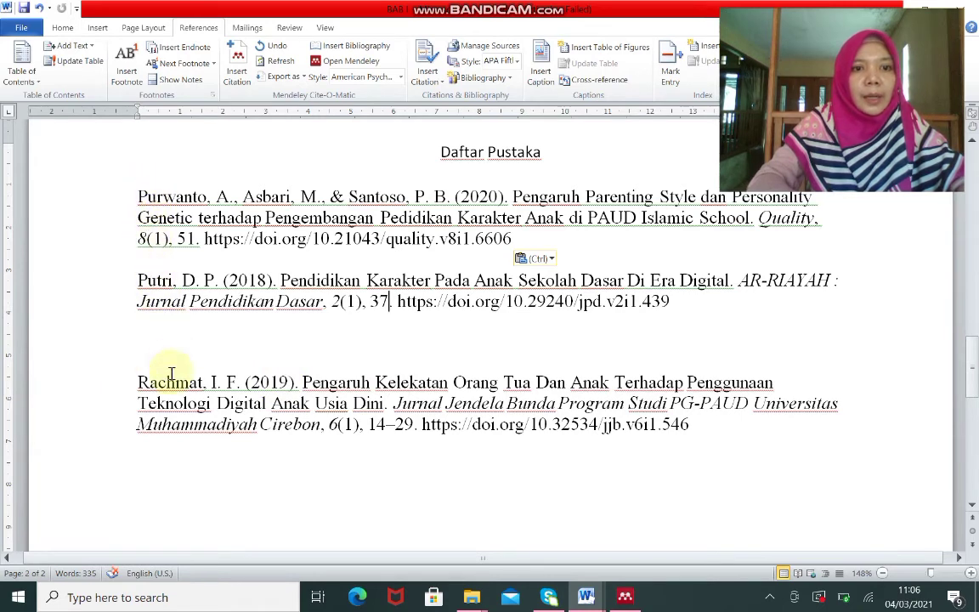
{"action": "left_click", "coordinate": [100, 343]}
{"action": "key", "text": "Delete"}
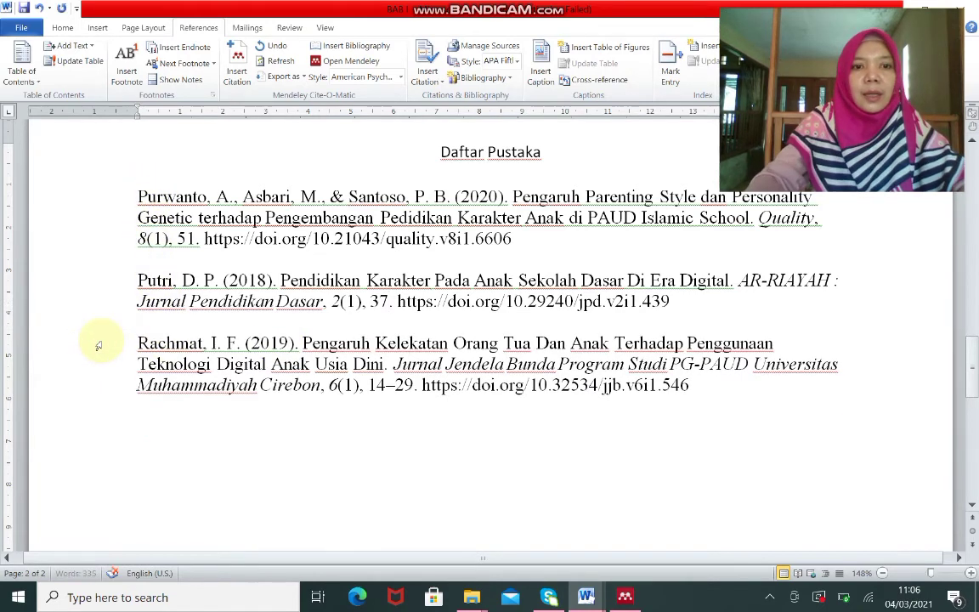